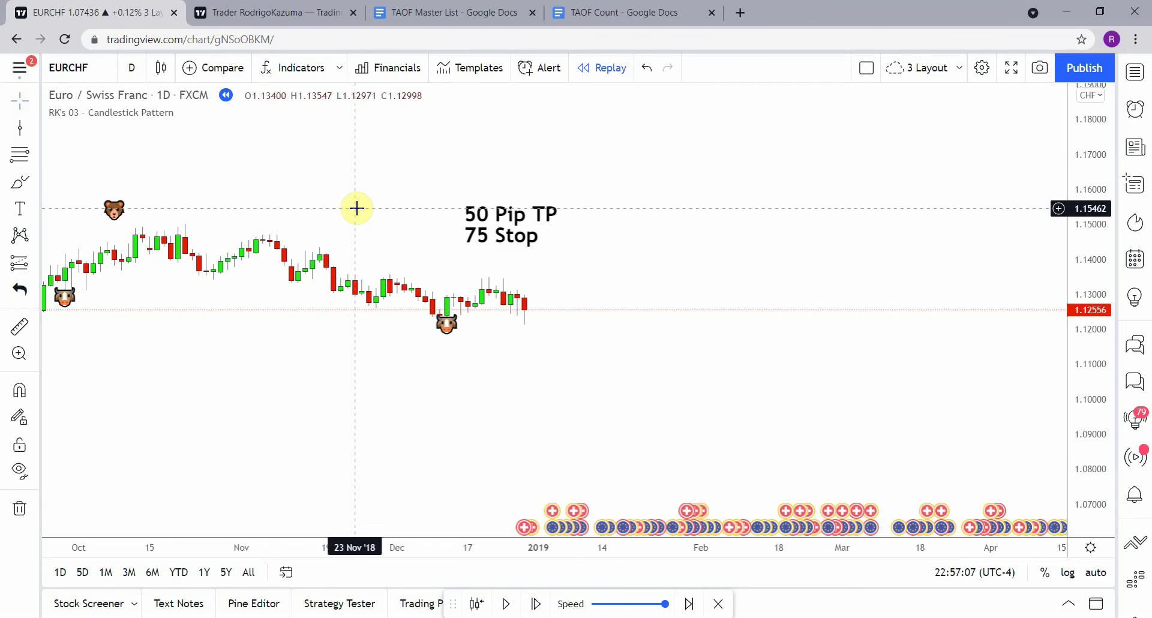
# Bring up the TAOF Count Google Doc showing 35 strategies tested and 9 winners
pyautogui.click(591, 17)
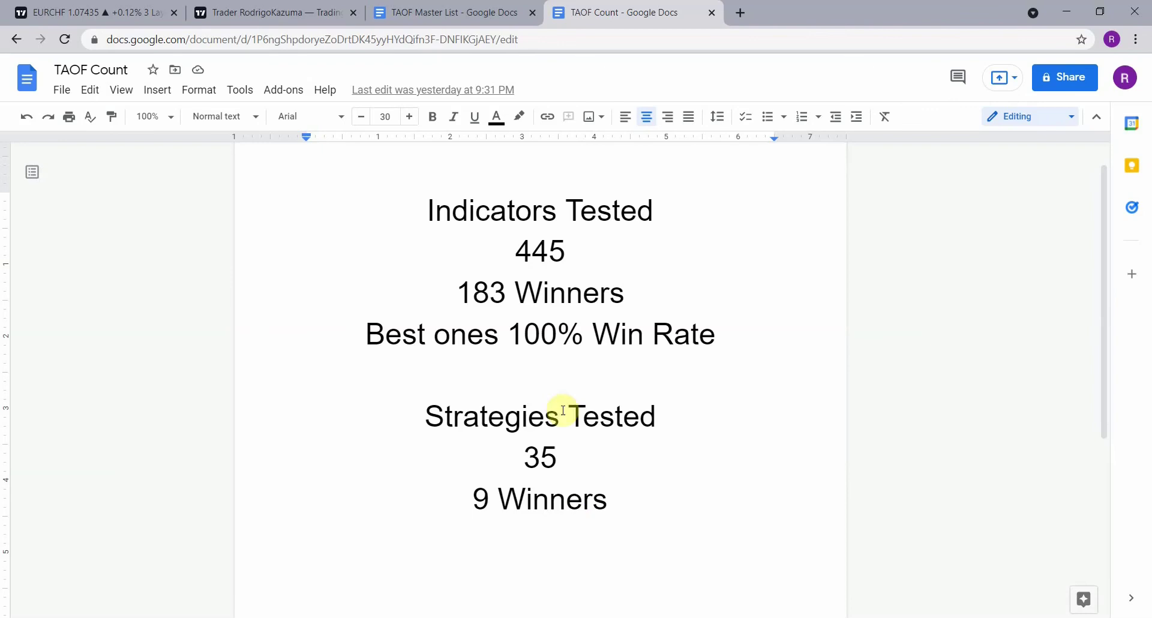
# Return to the EURCHF daily chart, pan it and stretch the price scale to frame the autumn 2018 candles
pyautogui.click(53, 13)
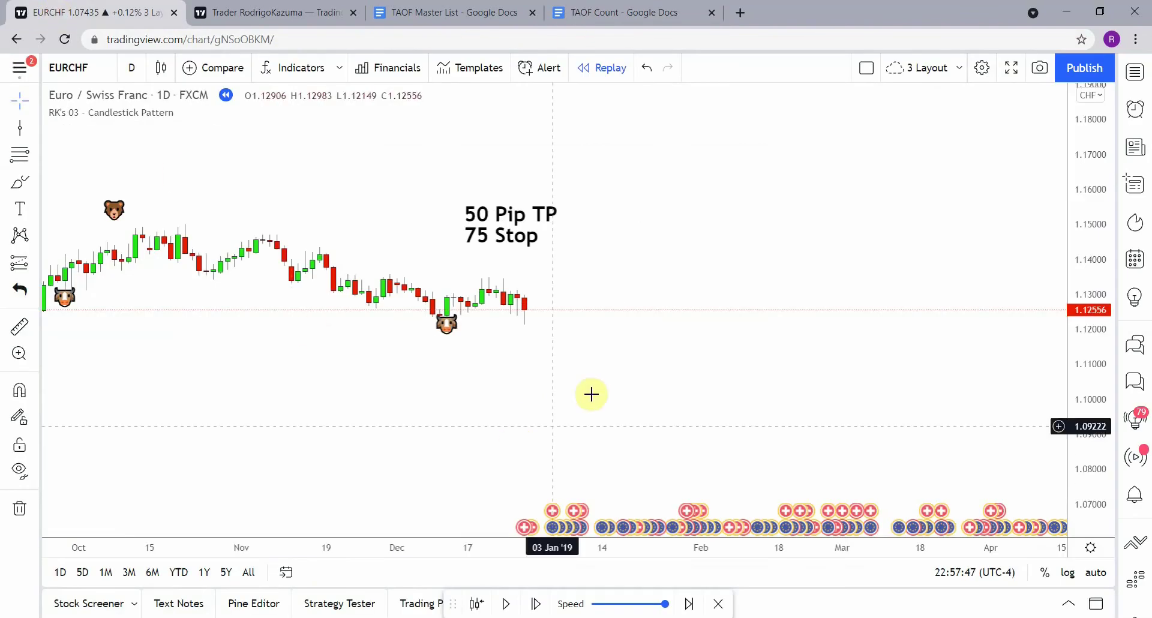
pyautogui.moveTo(588, 381); pyautogui.dragTo(594, 376)
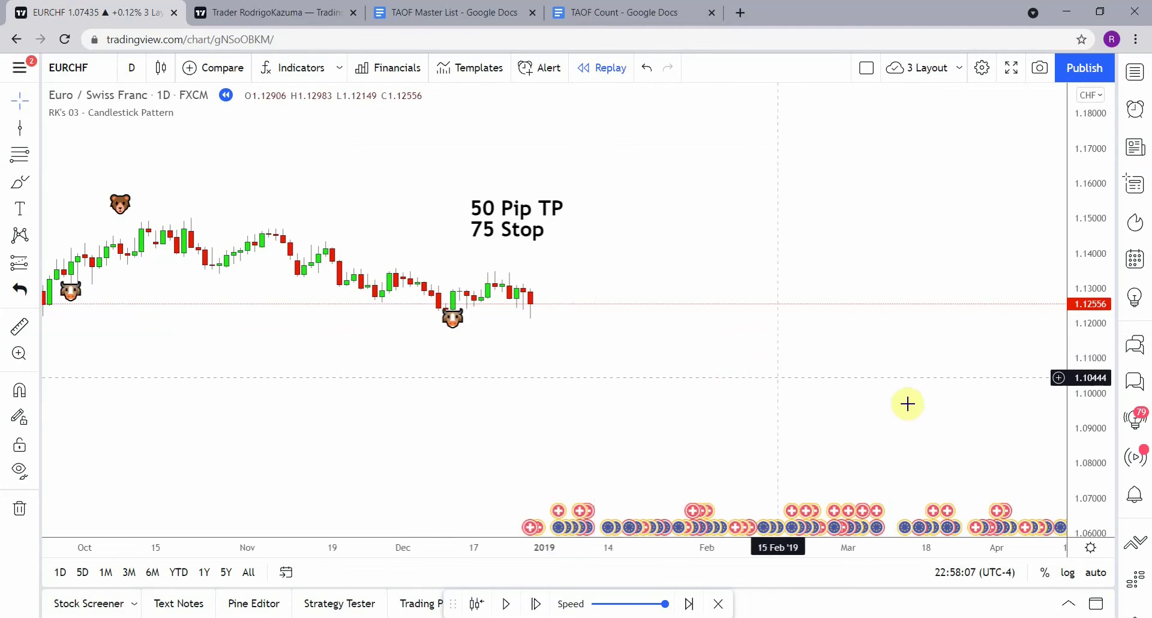
pyautogui.moveTo(1076, 445); pyautogui.dragTo(1069, 390)
pyautogui.moveTo(846, 401); pyautogui.dragTo(843, 427)
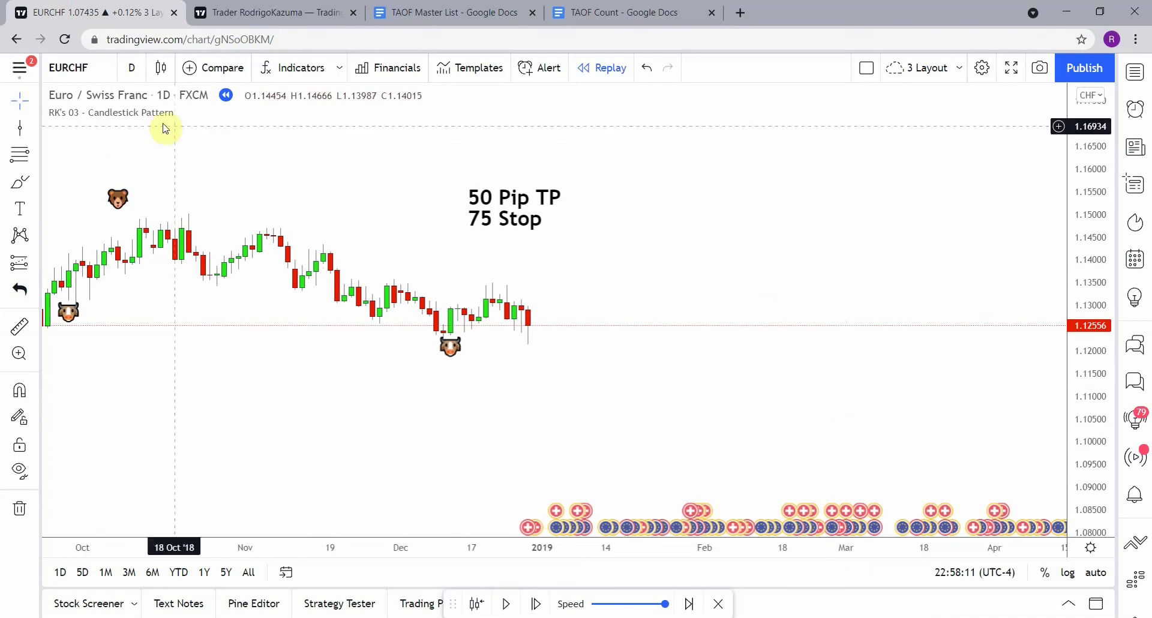
pyautogui.moveTo(564, 385); pyautogui.dragTo(553, 373)
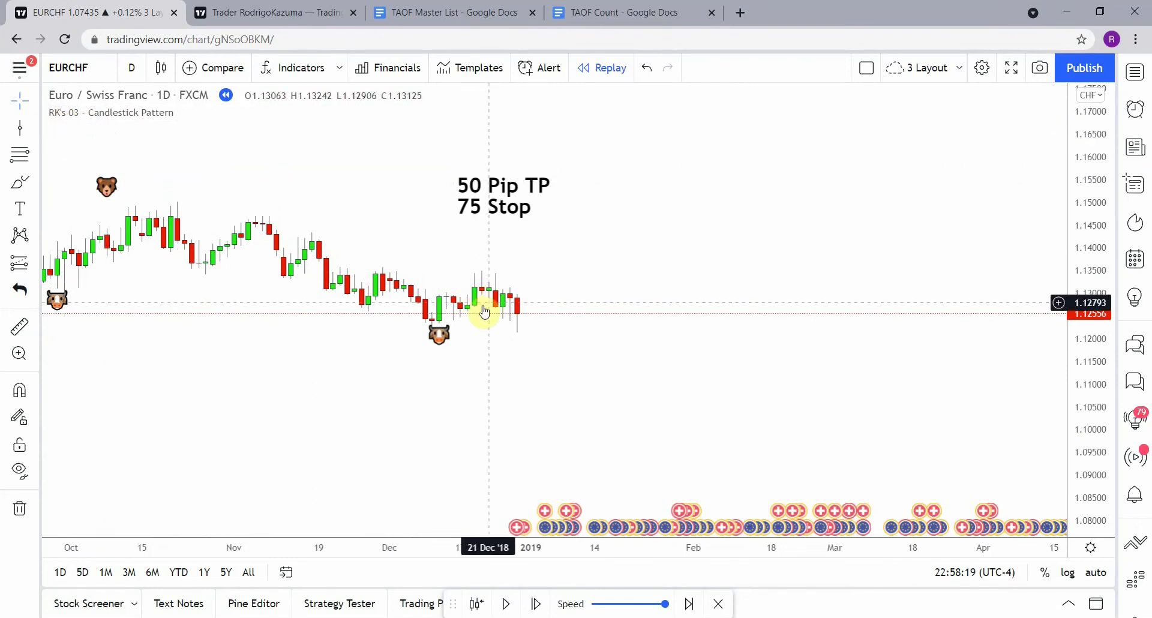
pyautogui.moveTo(112, 113)
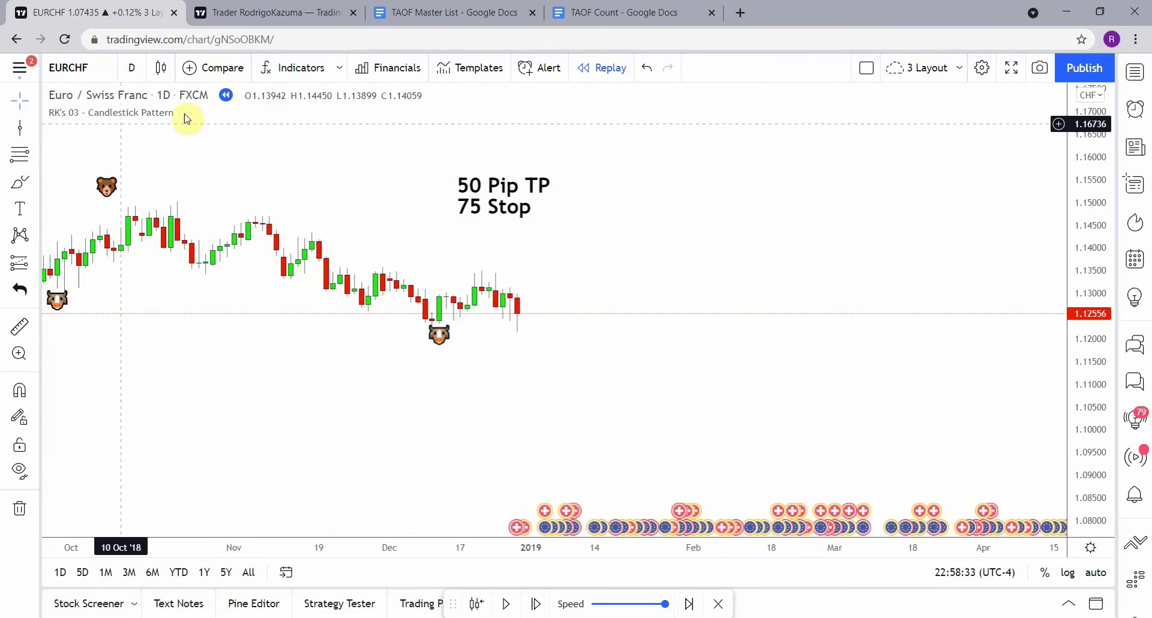
pyautogui.moveTo(348, 212); pyautogui.dragTo(348, 222)
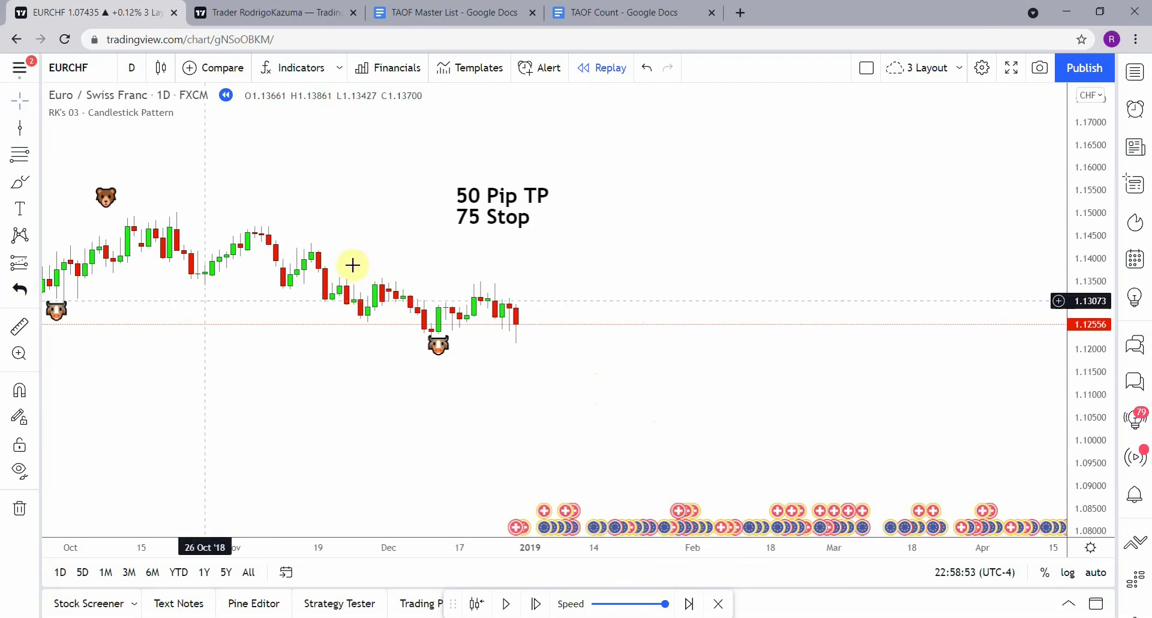
pyautogui.moveTo(306, 386)
pyautogui.mouseDown()
pyautogui.moveTo(692, 415)
pyautogui.moveTo(504, 345)
pyautogui.mouseUp()
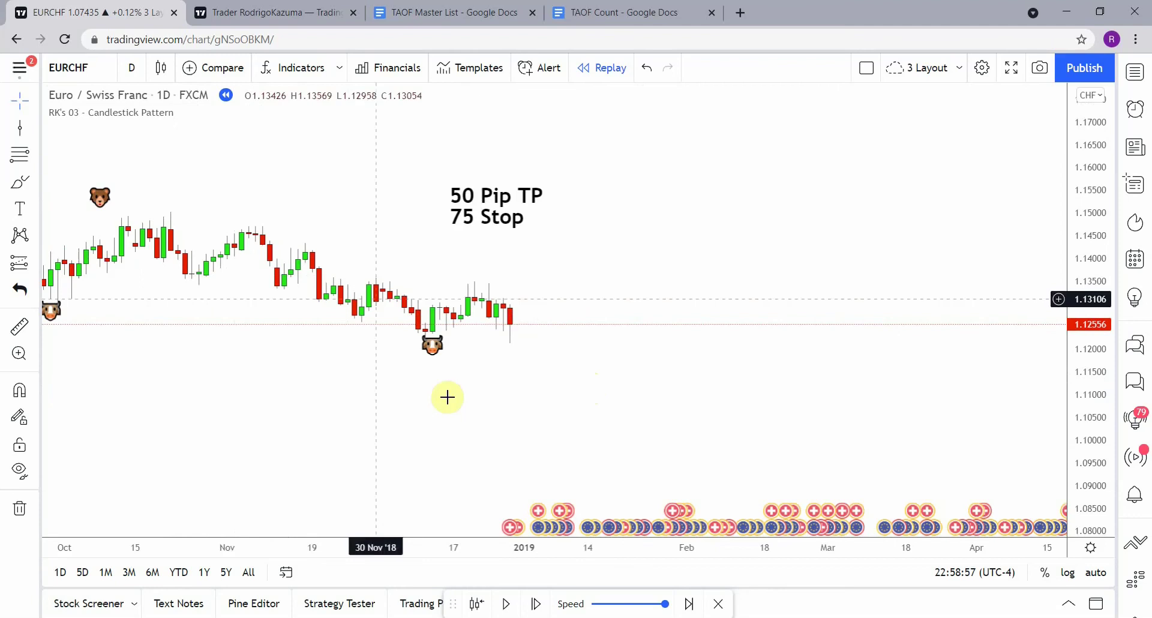
pyautogui.moveTo(489, 413); pyautogui.dragTo(555, 422)
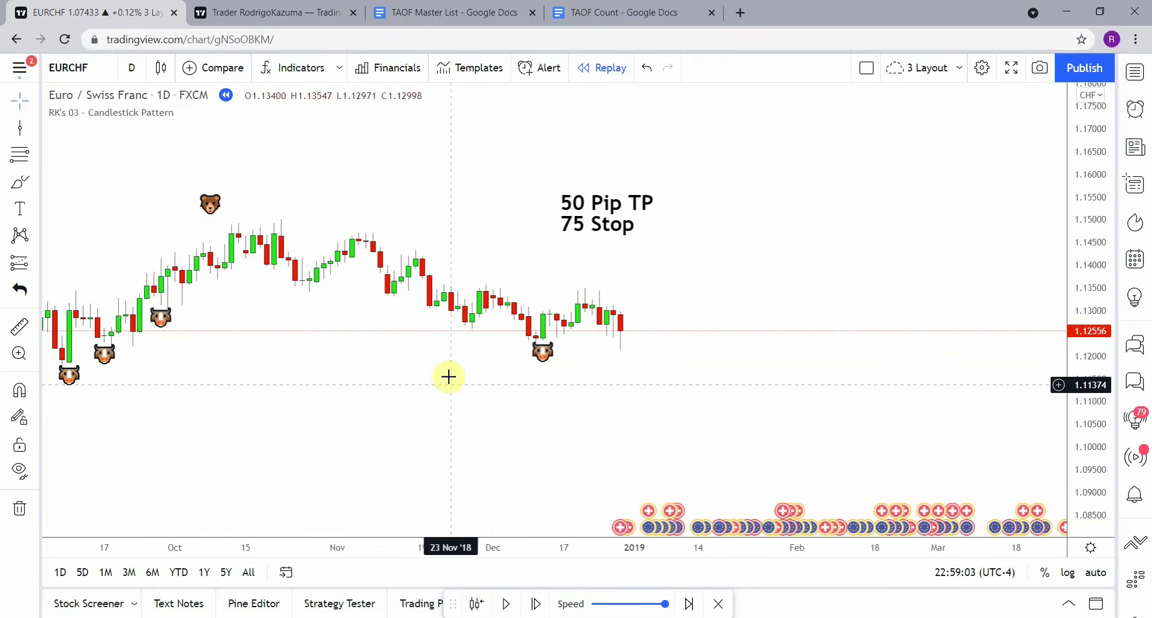
pyautogui.click(298, 67)
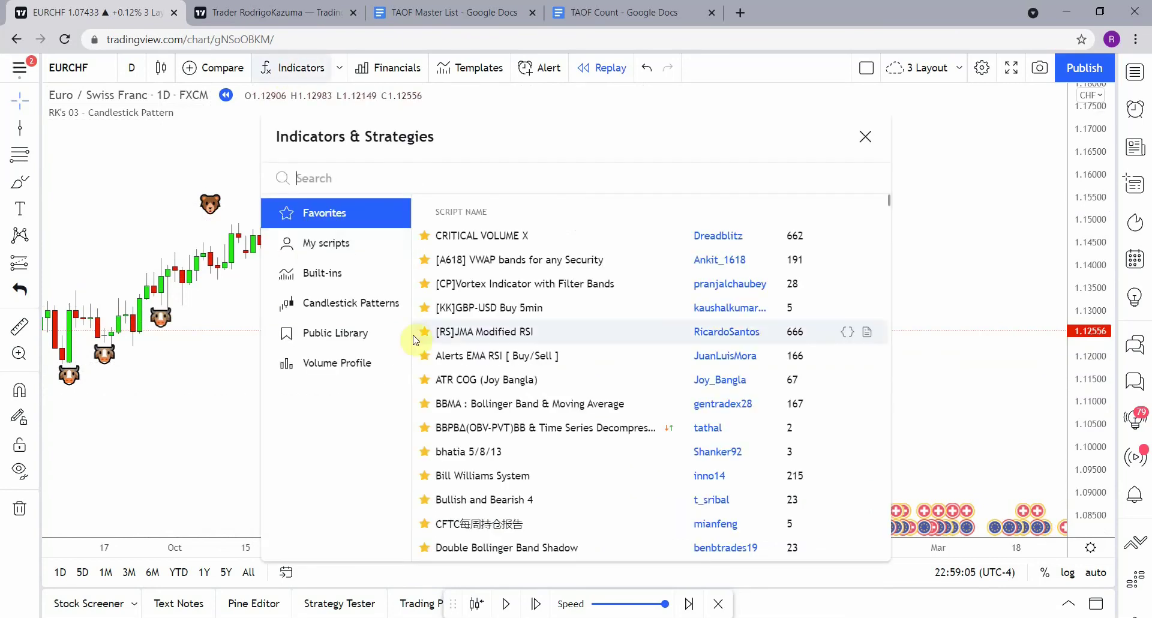
pyautogui.click(332, 302)
pyautogui.scroll(-5, 516, 377)
pyautogui.scroll(5, 517, 376)
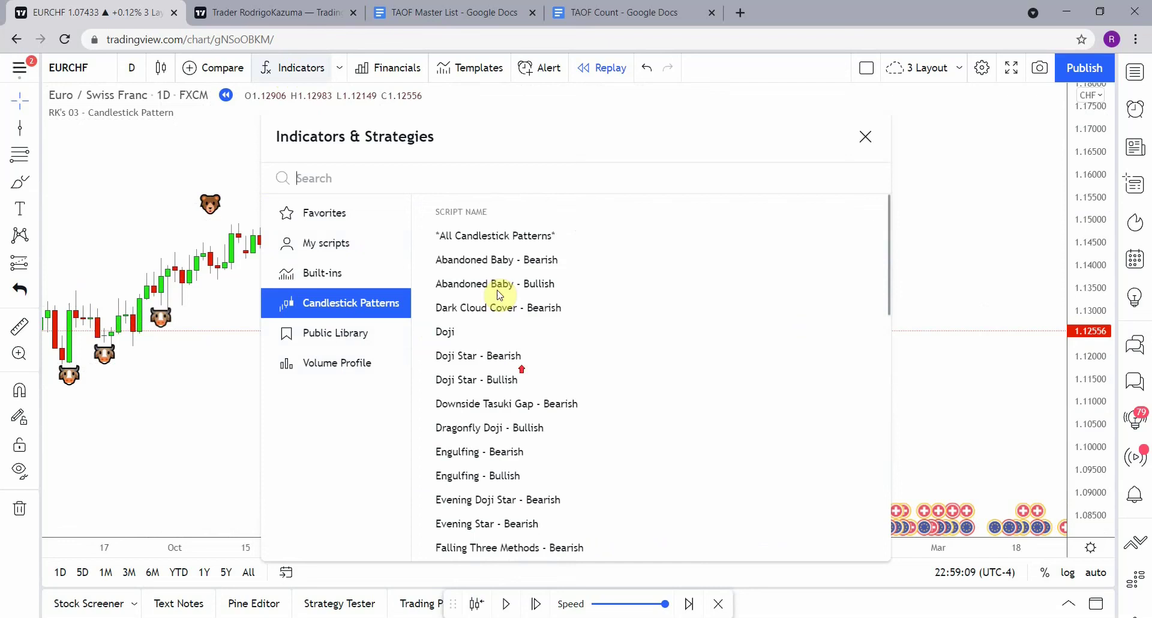
pyautogui.scroll(-2, 492, 312)
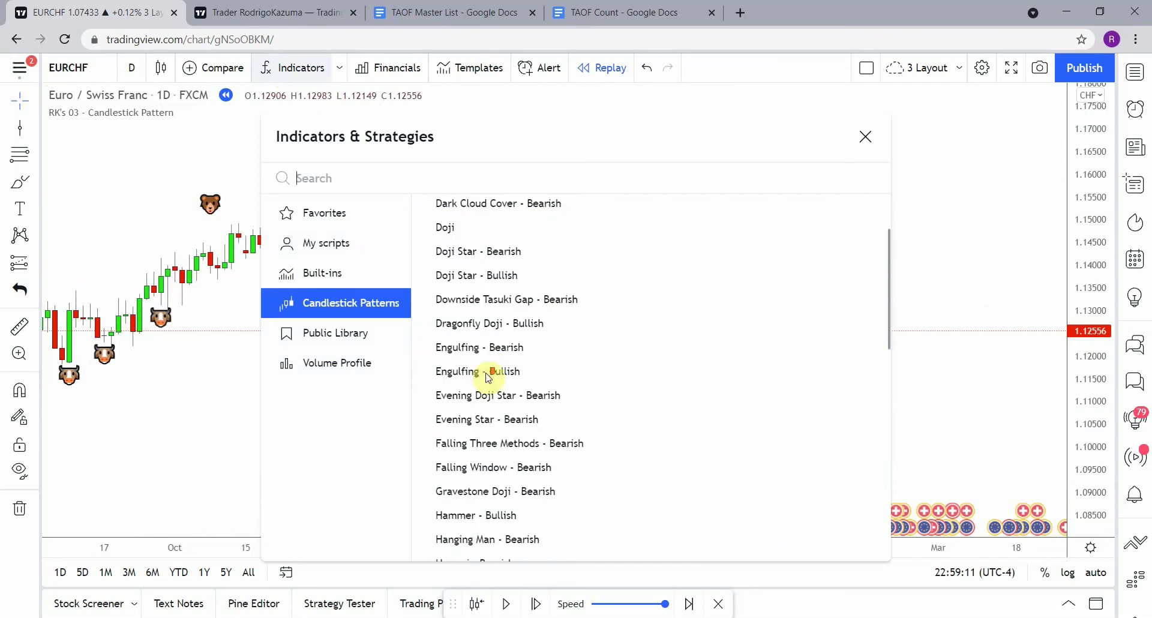
pyautogui.scroll(-5, 471, 369)
pyautogui.scroll(-3, 450, 420)
pyautogui.scroll(10, 498, 450)
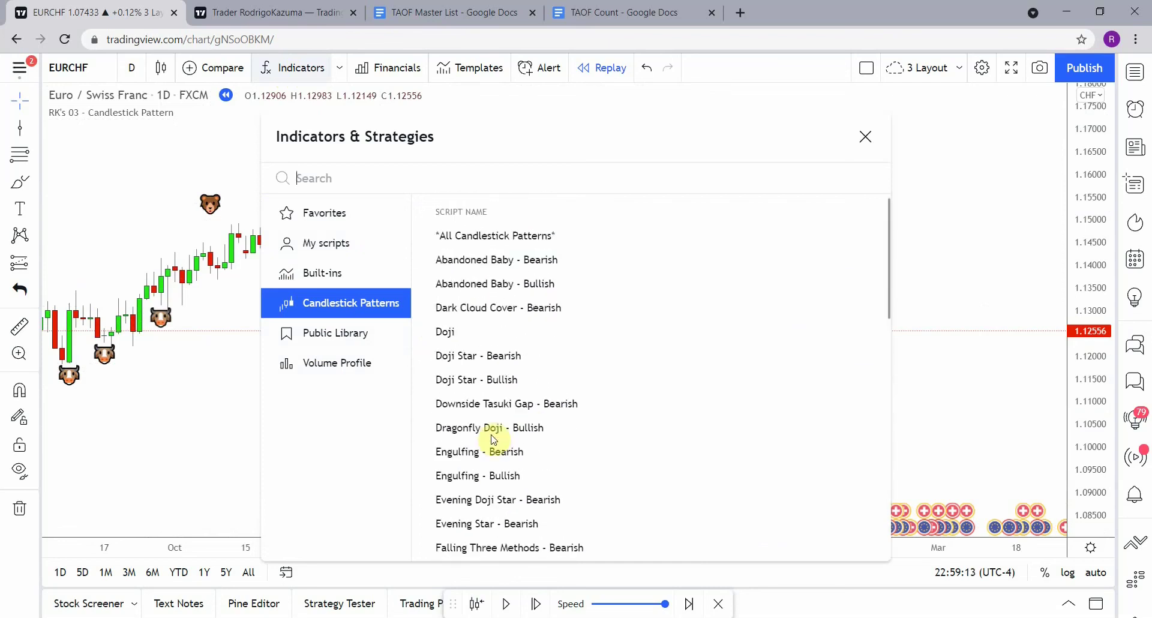
# Pan and zoom out the EURCHF chart to inspect the late-2018 RK's 03 bull and bear markers
pyautogui.click(862, 140)
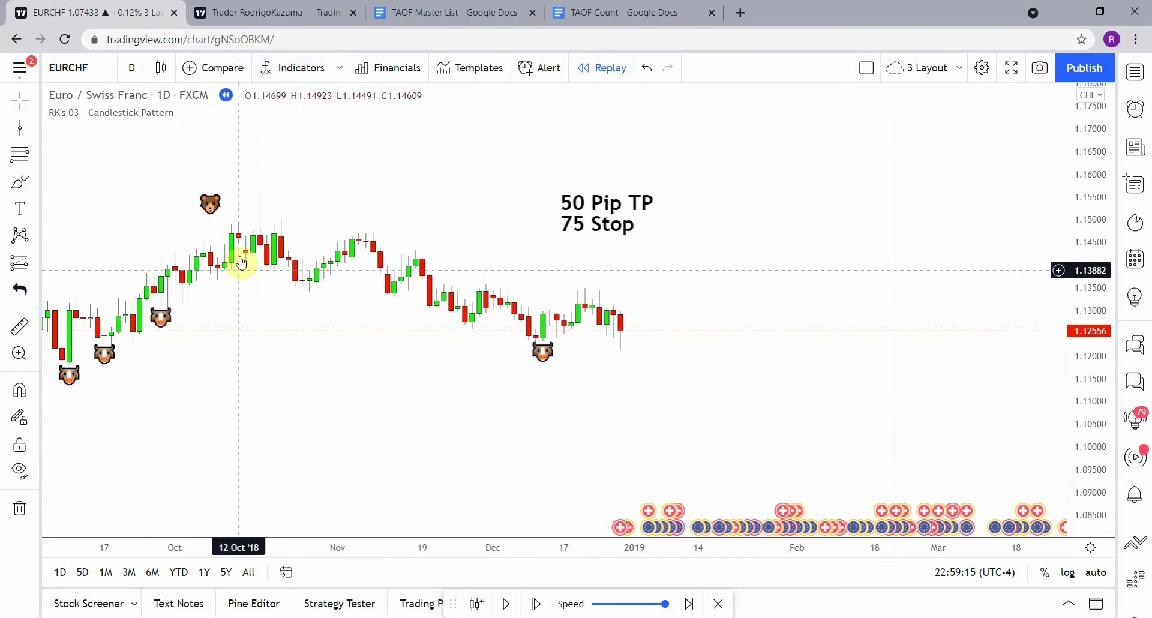
pyautogui.moveTo(407, 404); pyautogui.dragTo(378, 394)
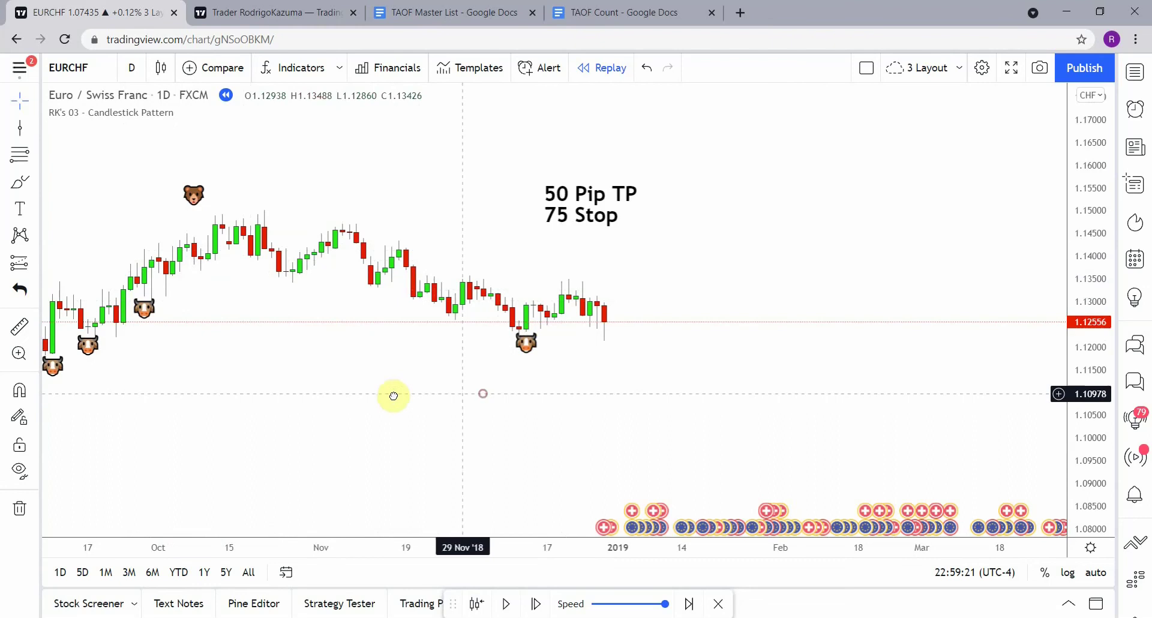
pyautogui.moveTo(462, 394)
pyautogui.mouseDown()
pyautogui.moveTo(444, 393)
pyautogui.moveTo(446, 408)
pyautogui.mouseUp()
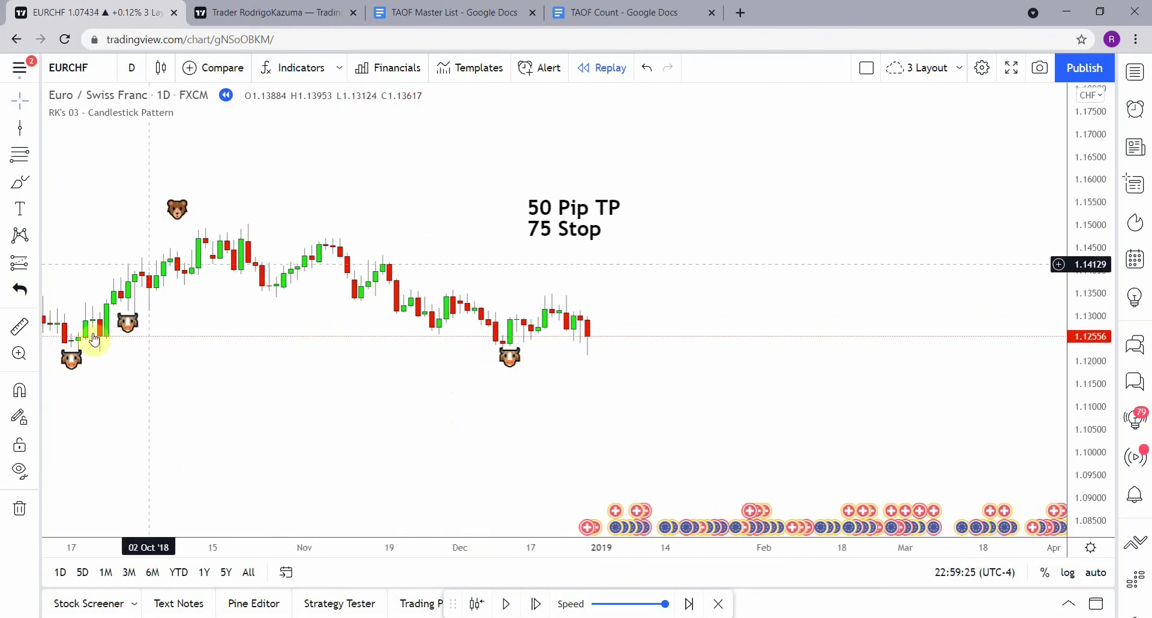
pyautogui.moveTo(476, 386); pyautogui.dragTo(462, 384)
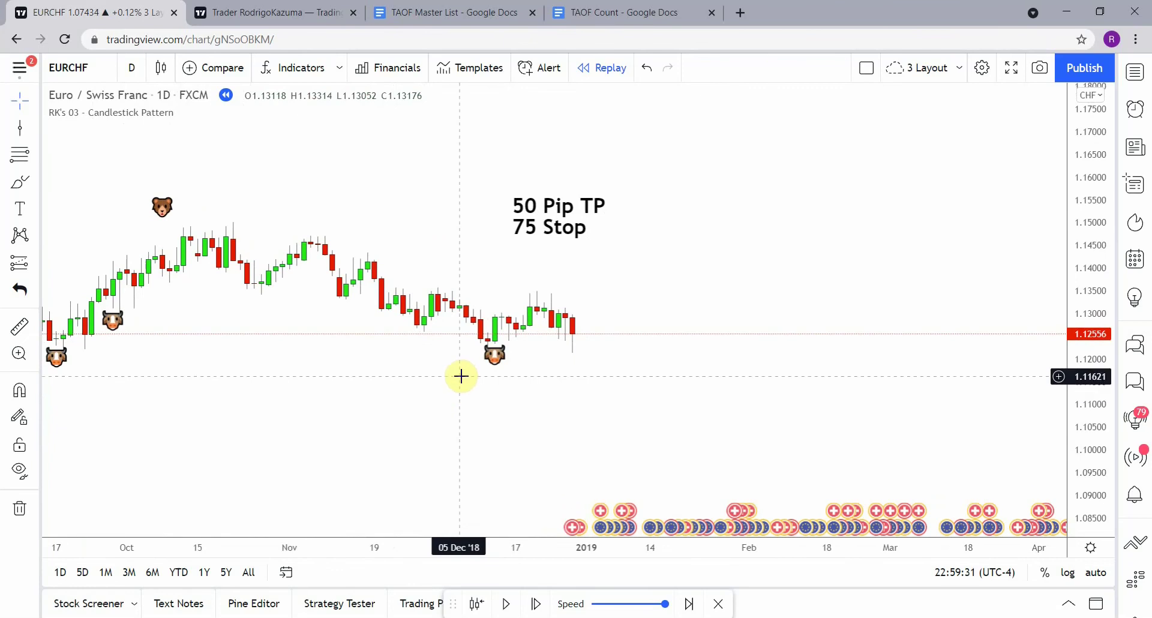
pyautogui.moveTo(555, 378); pyautogui.dragTo(517, 390)
pyautogui.scroll(-2, 571, 391)
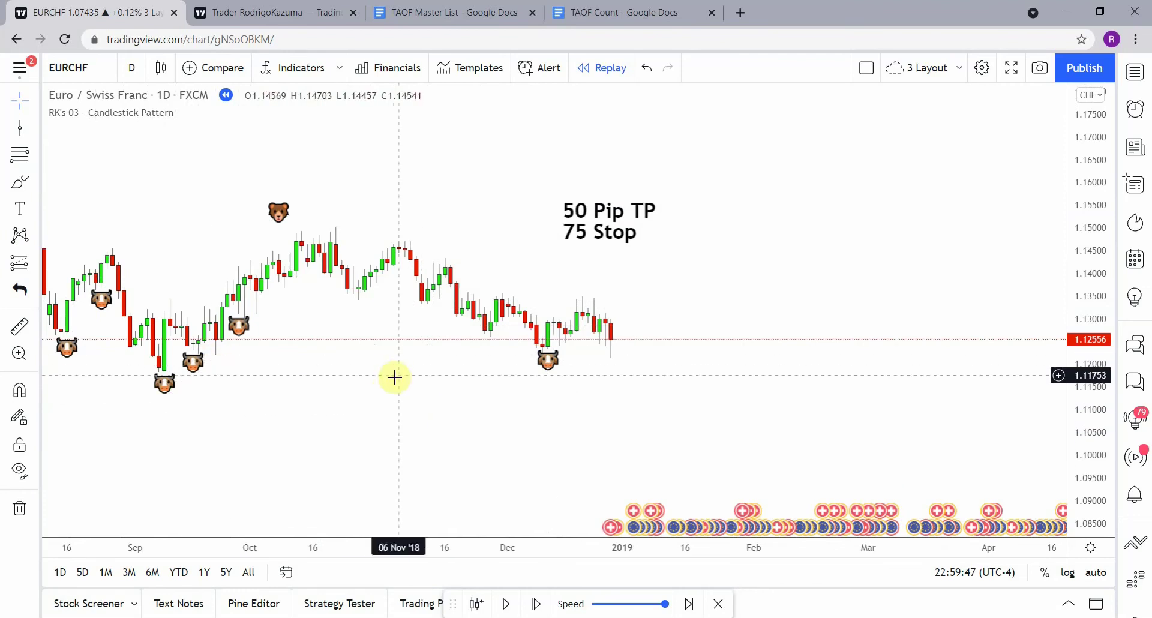
pyautogui.moveTo(385, 379); pyautogui.dragTo(360, 379)
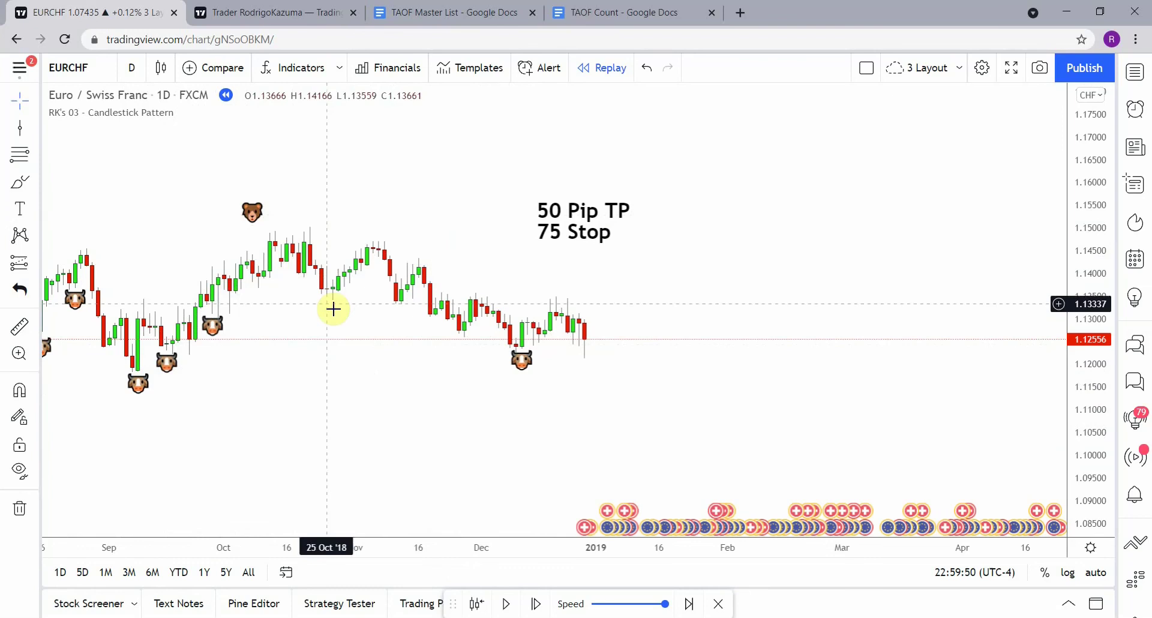
pyautogui.moveTo(666, 419)
pyautogui.mouseDown()
pyautogui.moveTo(585, 438)
pyautogui.moveTo(594, 443)
pyautogui.mouseUp()
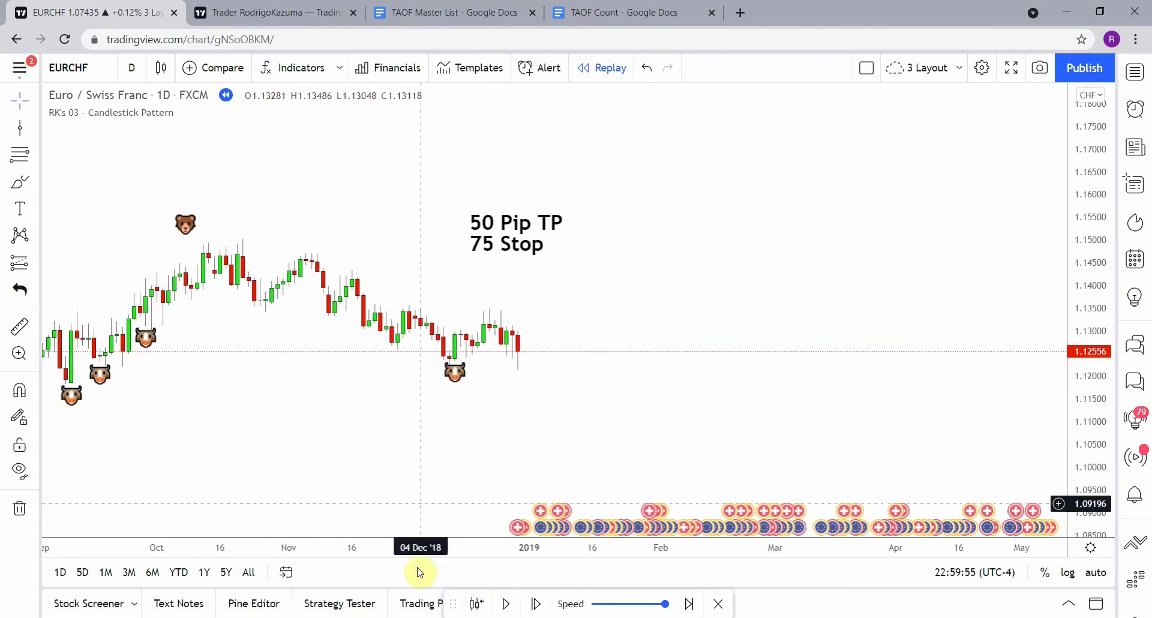
# Advance the replay three bars and recolour the existing signal line green
pyautogui.click(535, 604)
pyautogui.click(534, 605)
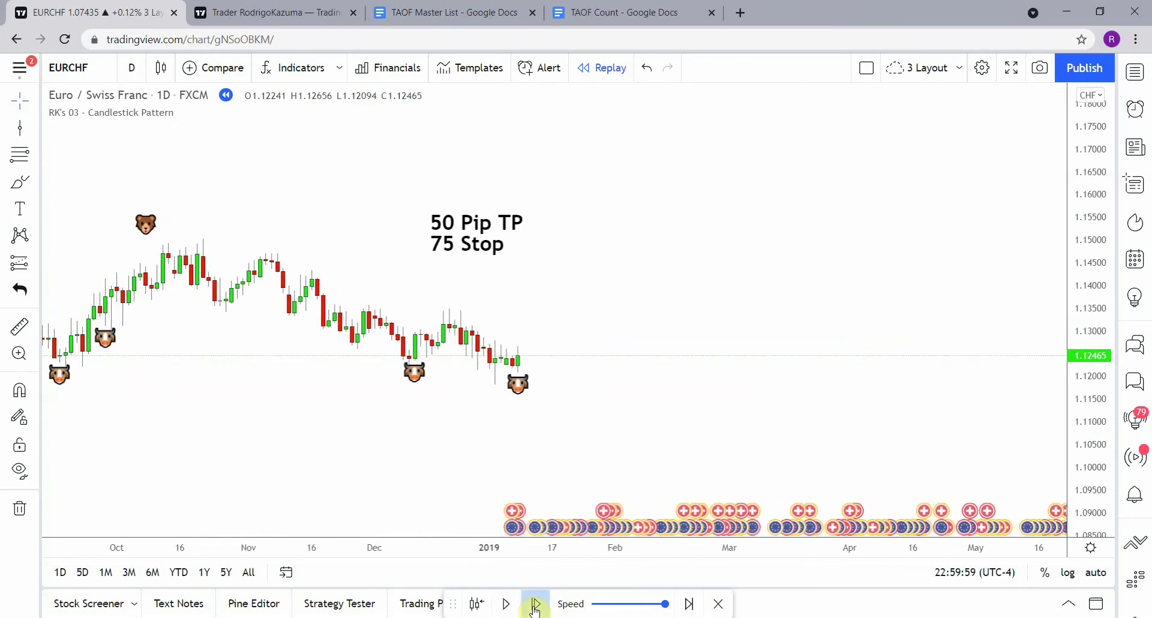
pyautogui.click(535, 605)
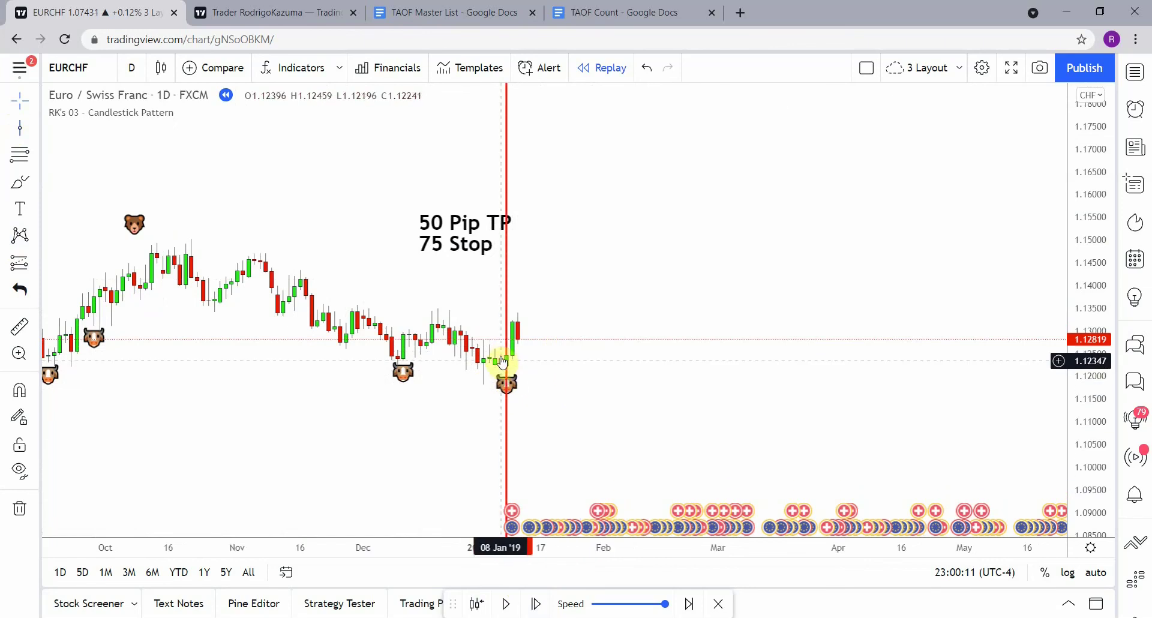
pyautogui.click(508, 428)
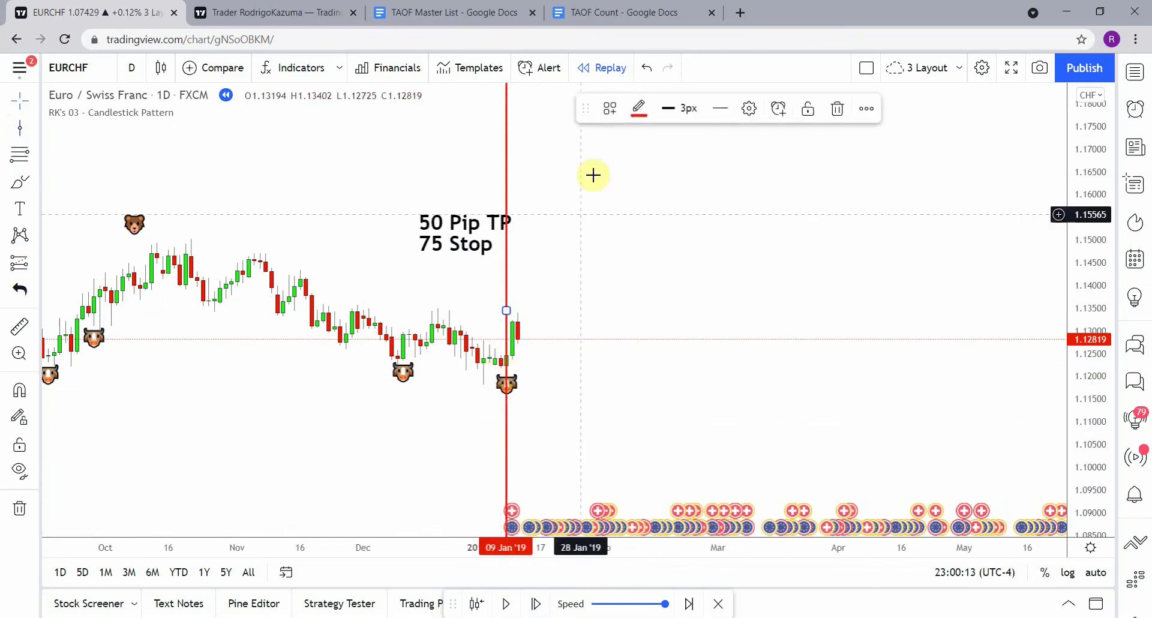
pyautogui.click(639, 108)
pyautogui.click(641, 303)
pyautogui.click(573, 409)
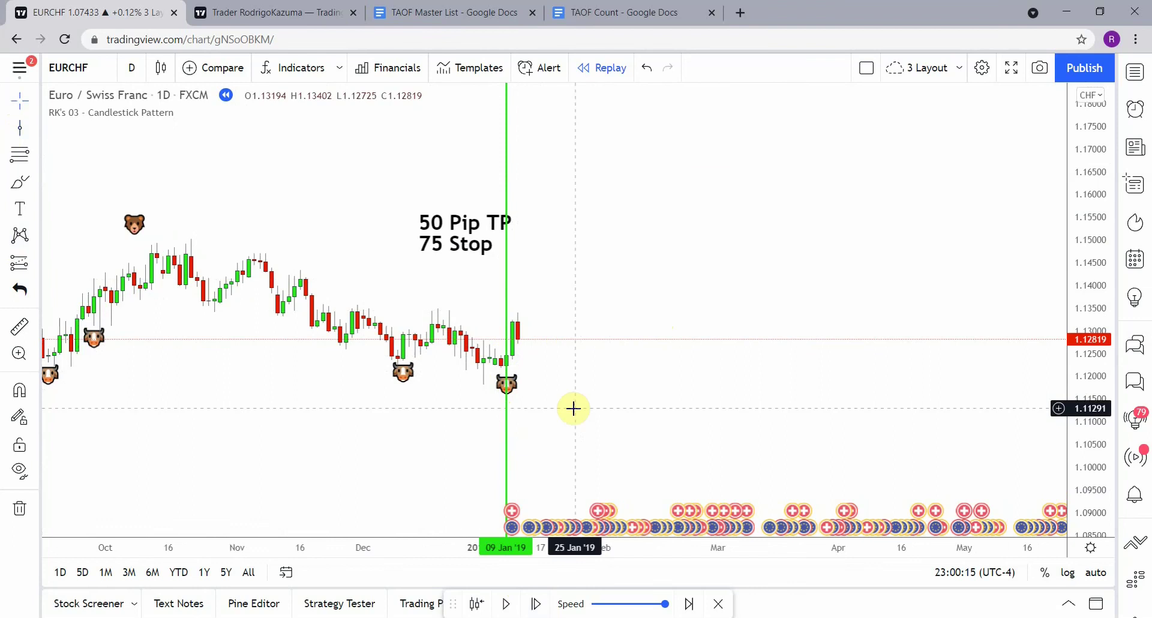
pyautogui.moveTo(1076, 221)
pyautogui.mouseDown()
pyautogui.moveTo(1095, 144)
pyautogui.moveTo(1006, 283)
pyautogui.mouseUp()
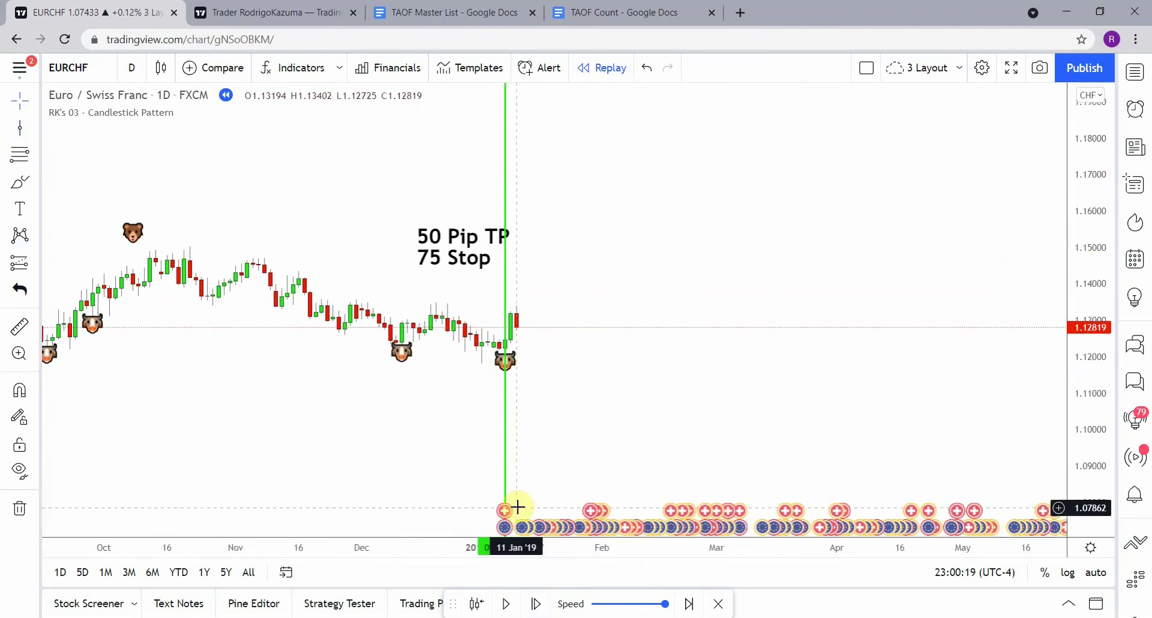
# Advance the replay three more bars and mark the 24 Jan signal with a red vertical line
pyautogui.click(537, 604)
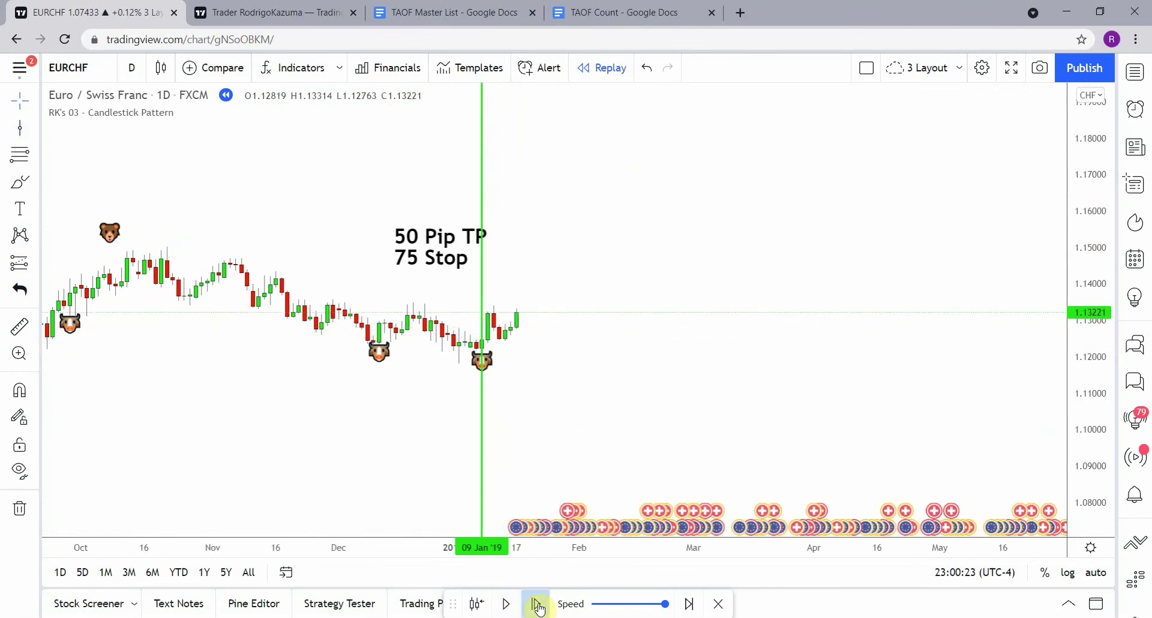
pyautogui.click(537, 605)
pyautogui.click(537, 605)
pyautogui.click(537, 605)
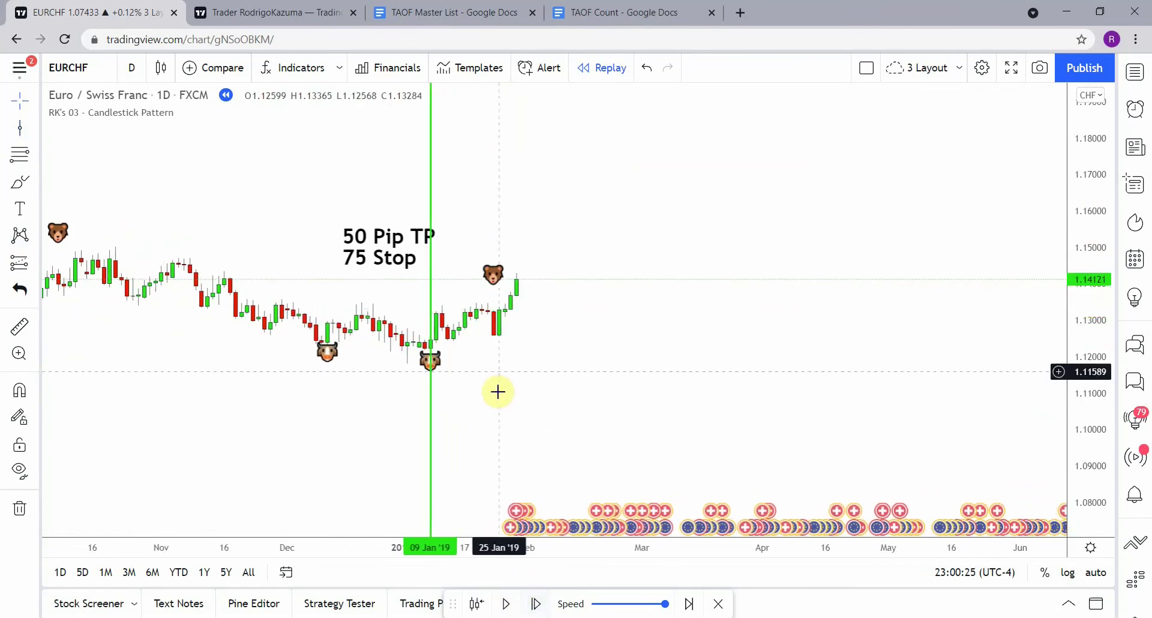
pyautogui.click(22, 127)
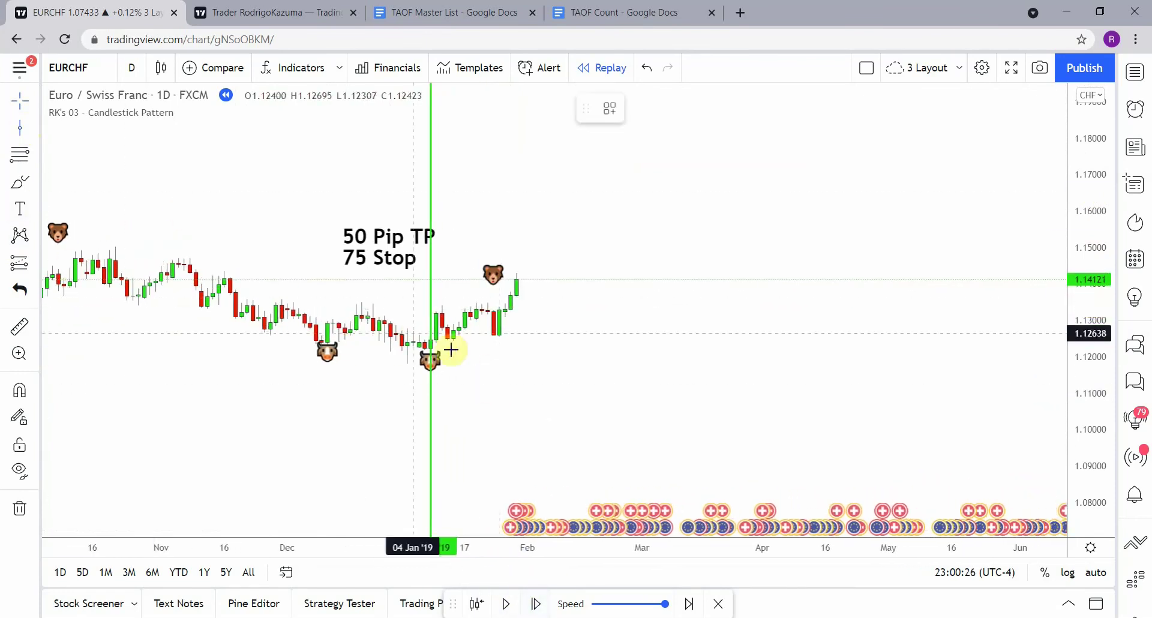
pyautogui.click(492, 366)
pyautogui.click(639, 108)
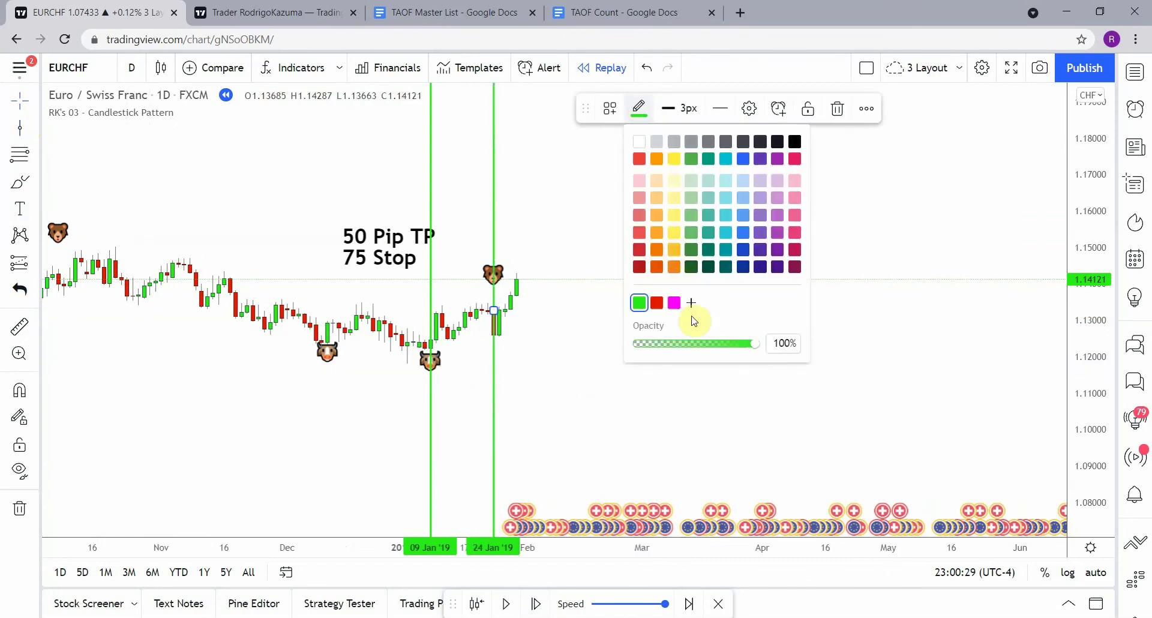
pyautogui.click(655, 302)
pyautogui.click(635, 375)
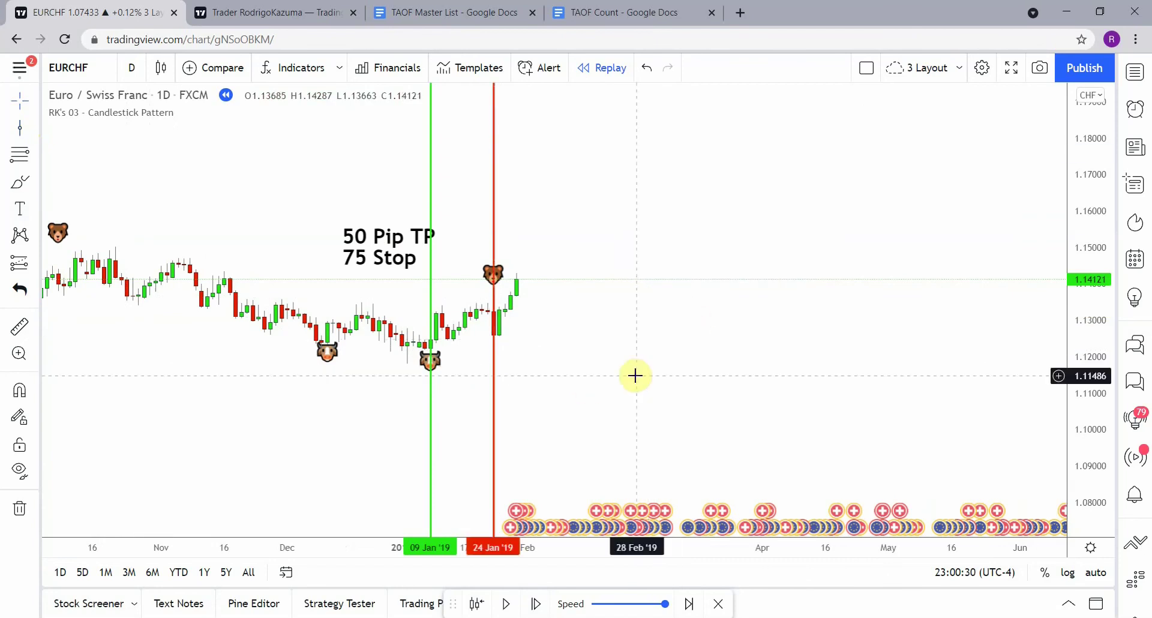
# Advance the replay to 05 Feb and mark that signal with a green vertical line
pyautogui.click(536, 603)
pyautogui.click(535, 603)
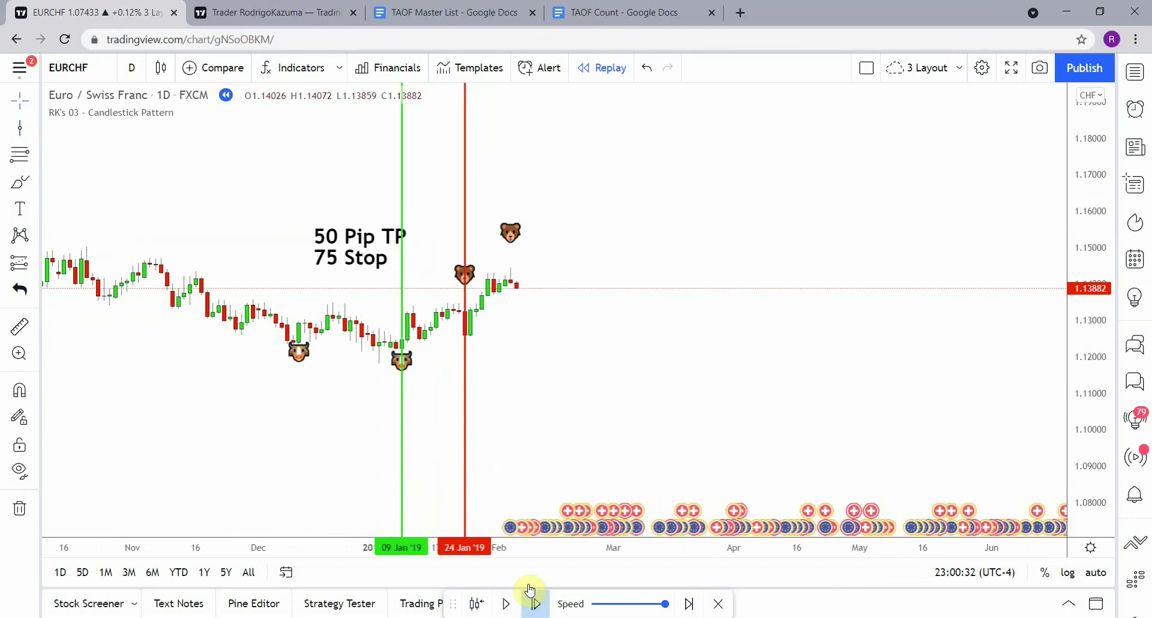
pyautogui.click(530, 595)
pyautogui.click(20, 128)
pyautogui.click(499, 310)
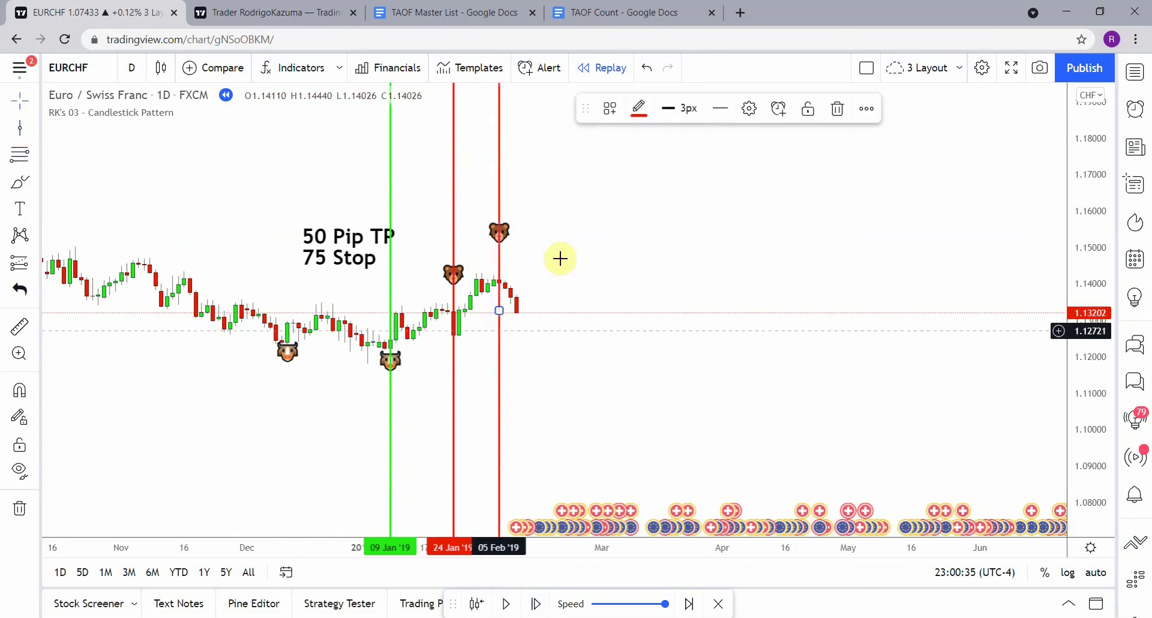
pyautogui.click(639, 108)
pyautogui.click(638, 303)
pyautogui.click(623, 342)
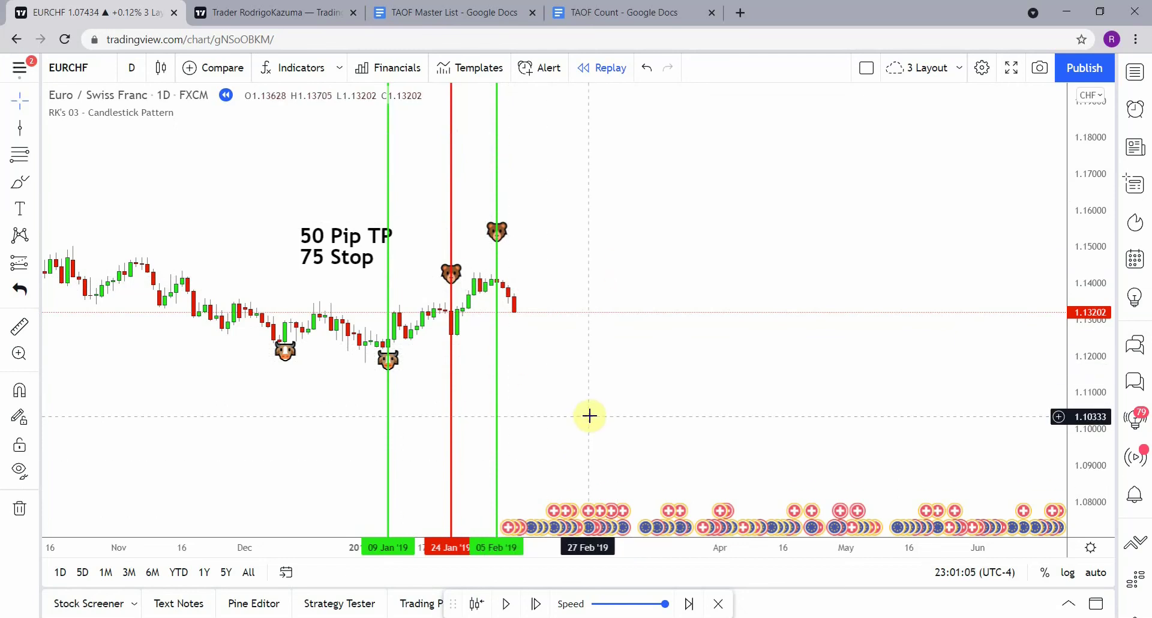
# Step the replay to 28 Feb, mark it green, then advance with Shift+Right into May
pyautogui.moveTo(589, 414); pyautogui.dragTo(593, 408)
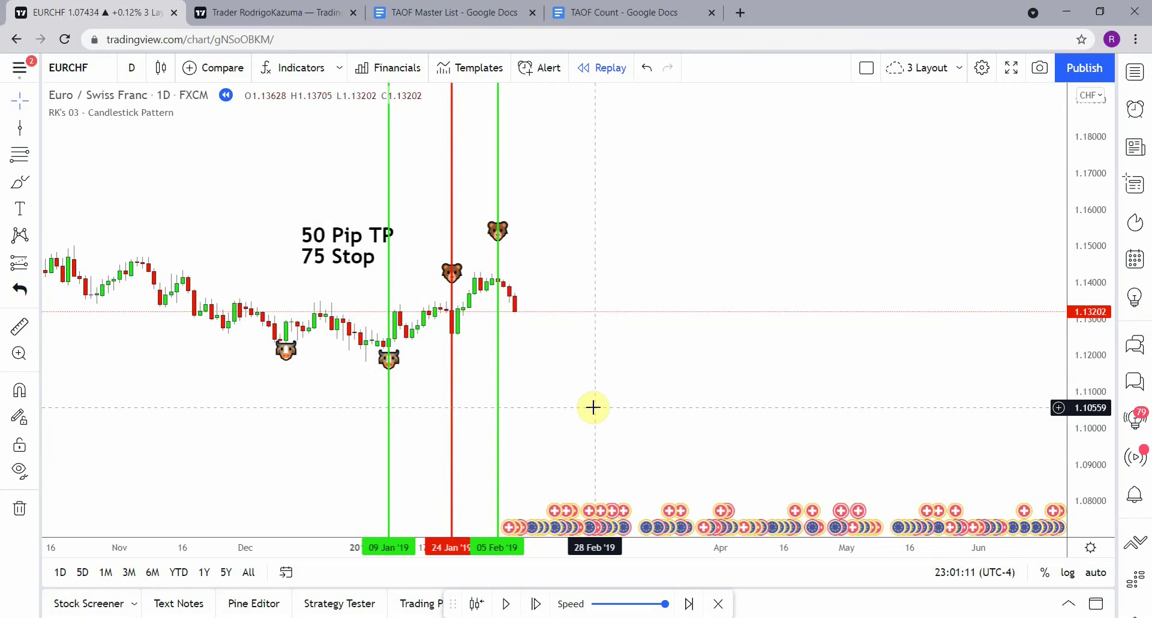
pyautogui.click(536, 604)
pyautogui.click(536, 603)
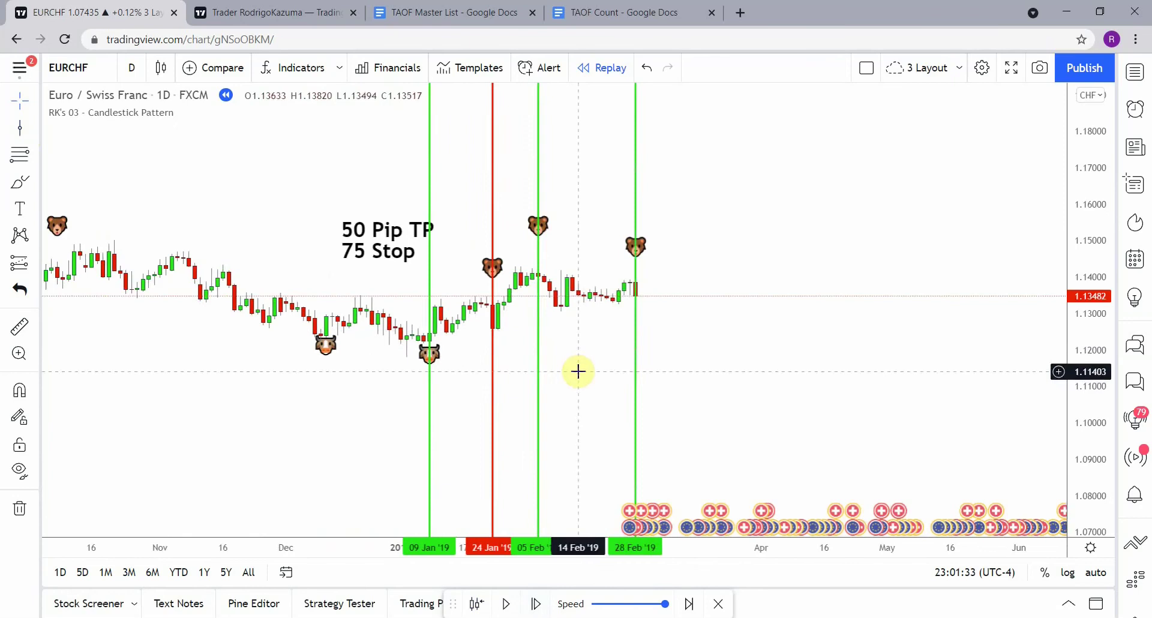
pyautogui.hotkey('shift', 'Right')
pyautogui.hotkey('shift', 'Right')
pyautogui.hotkey('shift', 'Right')
pyautogui.hotkey('shift', 'Right')
pyautogui.hotkey('shift', 'Right')
pyautogui.hotkey('shift', 'Right')
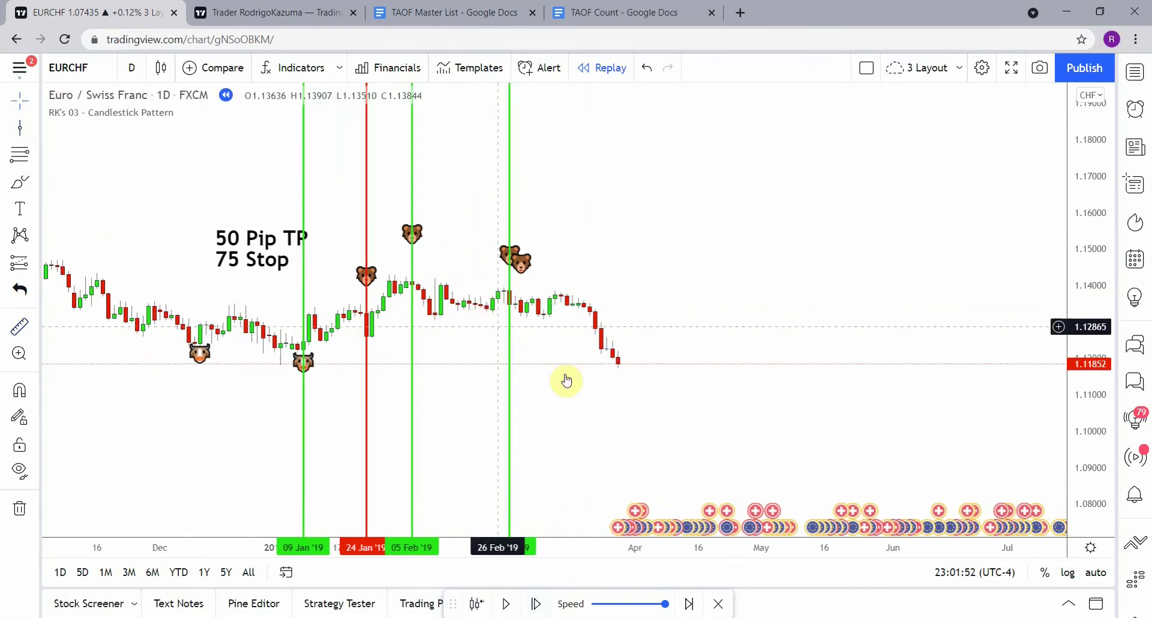
pyautogui.hotkey('shift', 'Right')
pyautogui.hotkey('shift', 'Right')
pyautogui.hotkey('shift', 'Right')
pyautogui.hotkey('shift', 'Right')
pyautogui.hotkey('shift', 'Right')
pyautogui.hotkey('shift', 'Right')
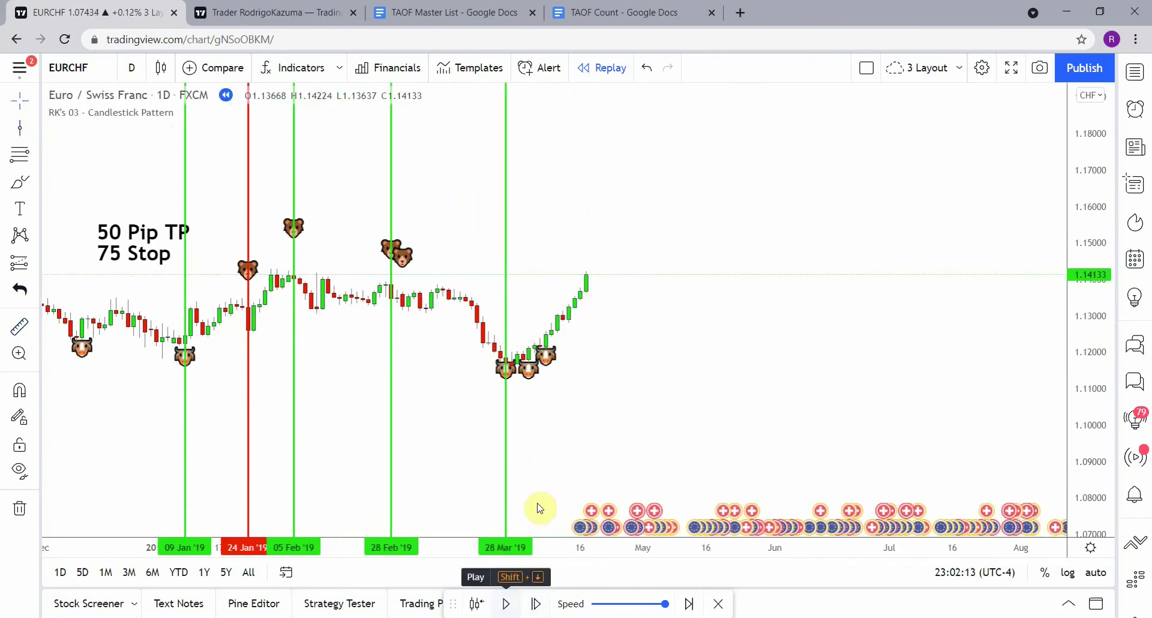
pyautogui.hotkey('shift', 'Right')
pyautogui.hotkey('shift', 'Right')
pyautogui.hotkey('shift', 'Right')
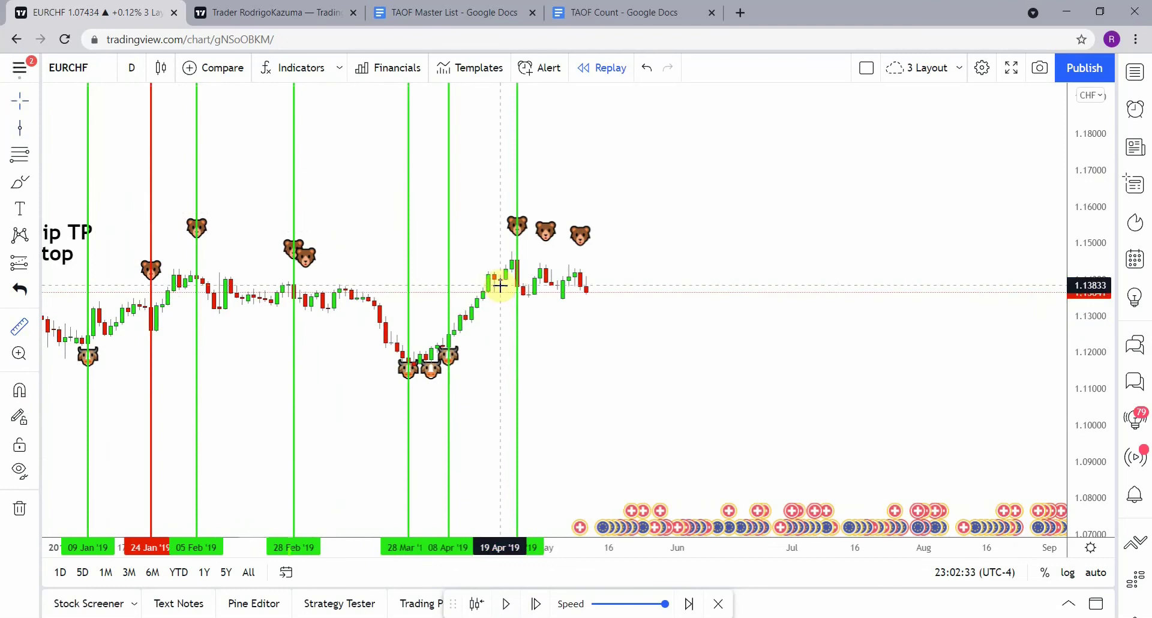
# Advance into August, measure the 02 Aug signal's move, and mark the losing August and September signals red
pyautogui.hotkey('shift', 'Right')
pyautogui.hotkey('shift', 'Right')
pyautogui.hotkey('shift', 'Right')
pyautogui.hotkey('shift', 'Right')
pyautogui.hotkey('shift', 'Right')
pyautogui.hotkey('shift', 'Right')
pyautogui.click(188, 114)
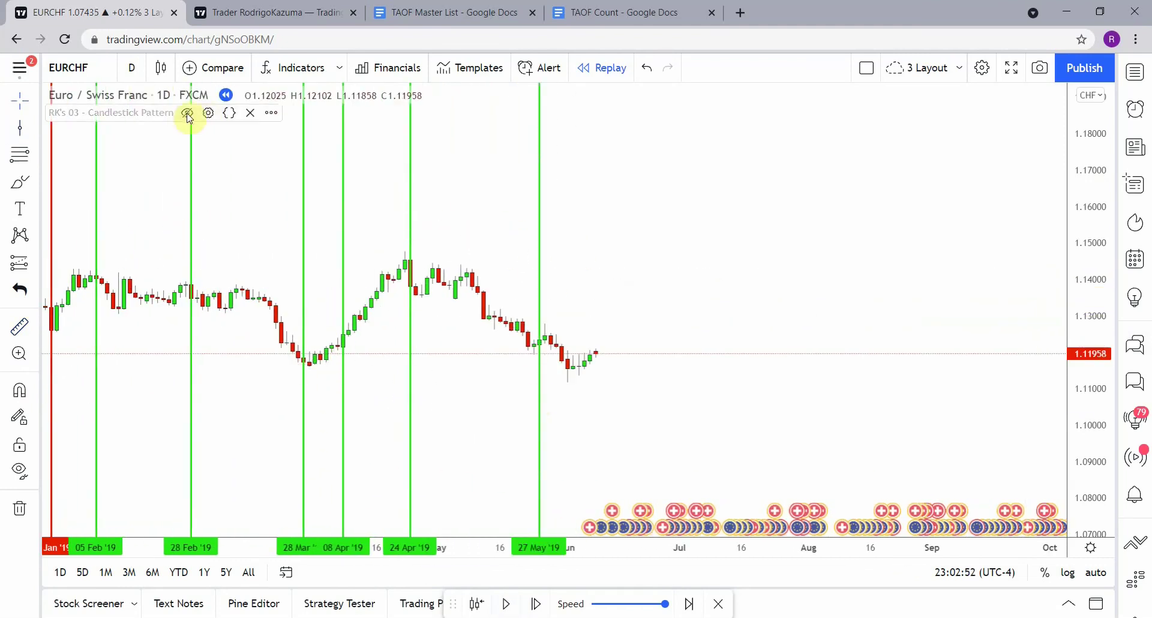
pyautogui.hotkey('shift', 'Right')
pyautogui.hotkey('shift', 'Right')
pyautogui.hotkey('shift', 'Right')
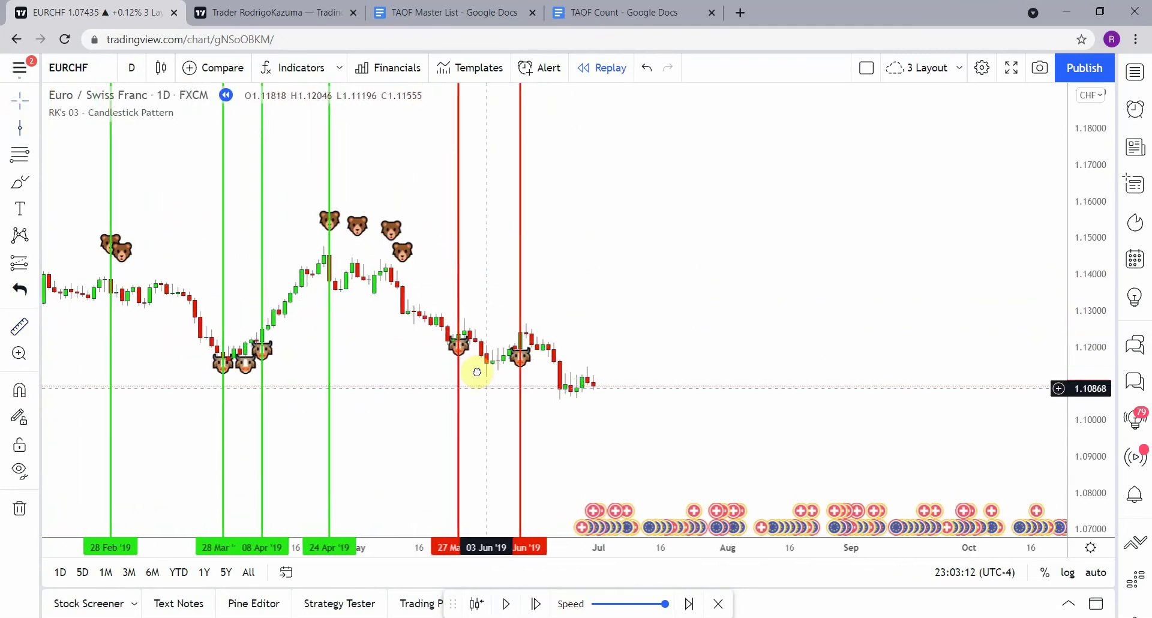
pyautogui.hotkey('shift', 'Right')
pyautogui.hotkey('shift', 'Right')
pyautogui.hotkey('shift', 'Right')
pyautogui.hotkey('shift', 'Right')
pyautogui.hotkey('shift', 'Right')
pyautogui.hotkey('shift', 'Right')
pyautogui.keyDown('shift'); pyautogui.click(532, 401); pyautogui.keyUp('shift')
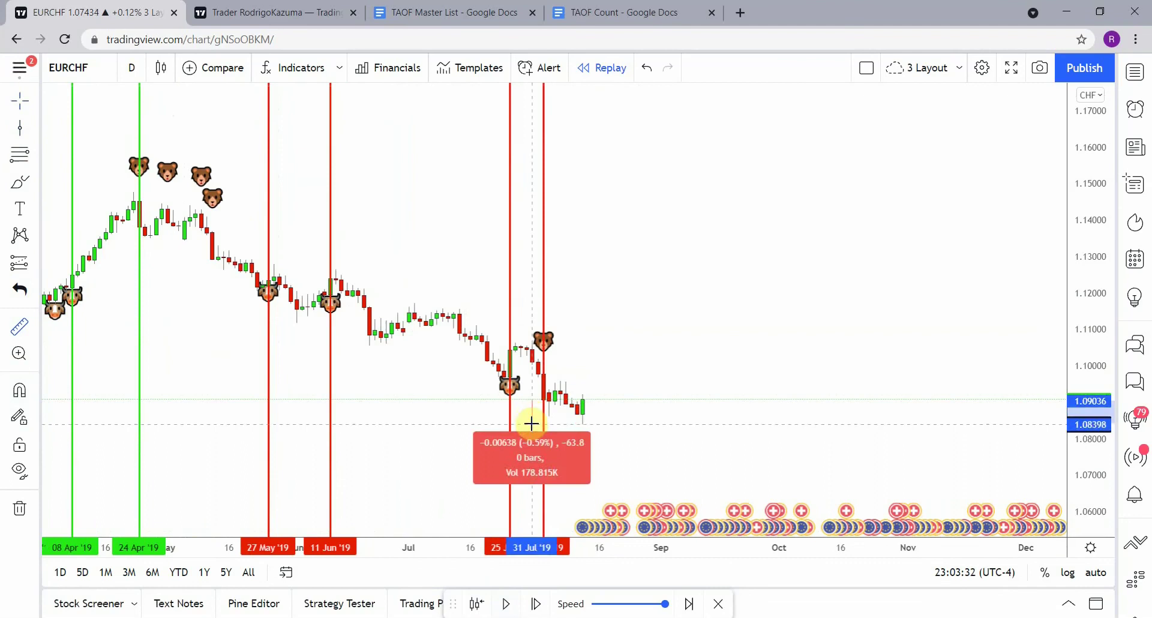
pyautogui.hotkey('shift', 'Right')
pyautogui.hotkey('shift', 'Right')
pyautogui.hotkey('shift', 'Right')
pyautogui.click(188, 114)
pyautogui.keyDown('shift'); pyautogui.click(479, 368); pyautogui.keyUp('shift')
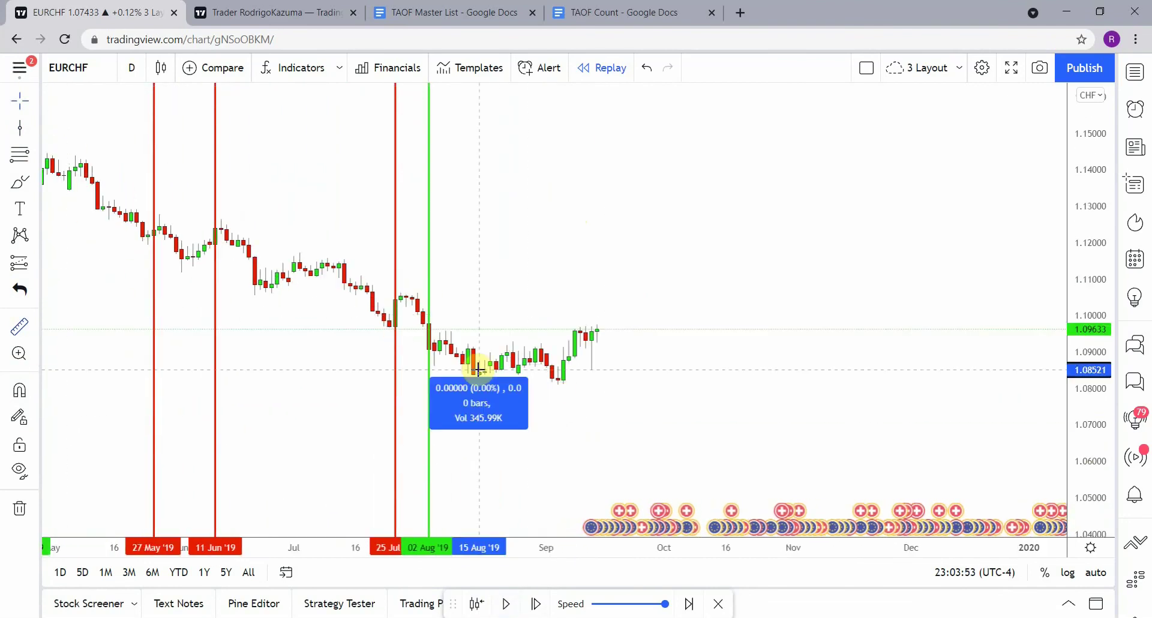
pyautogui.click(501, 402)
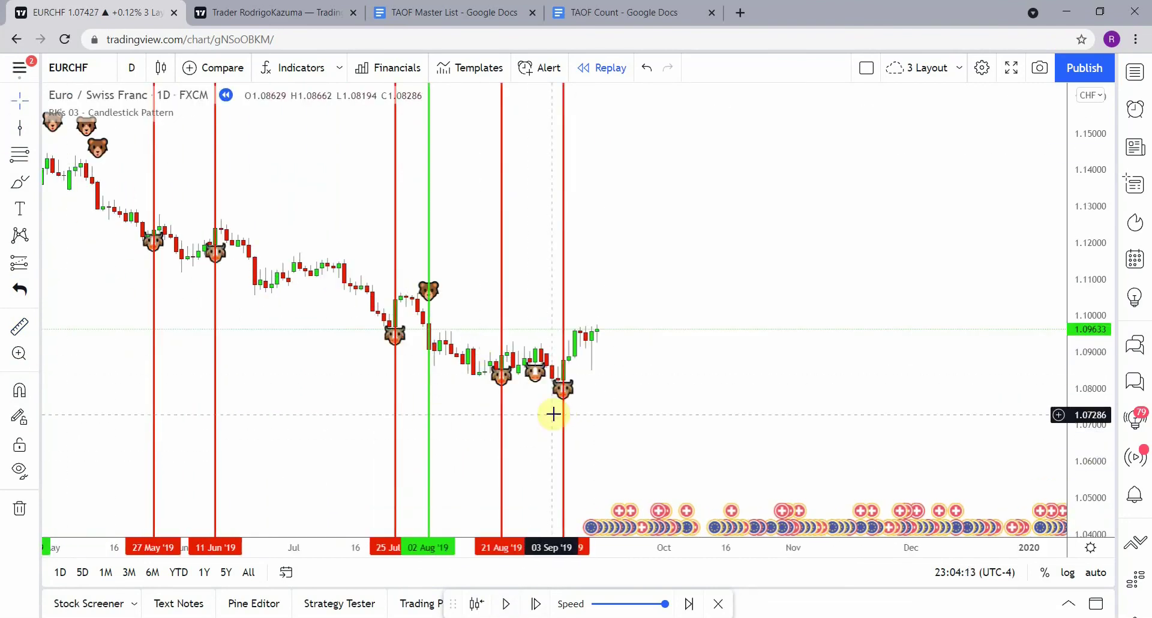
# Advance the replay into December, measuring the price move after the 14 Nov signal
pyautogui.hotkey('shift', 'Right')
pyautogui.hotkey('shift', 'Right')
pyautogui.hotkey('shift', 'Right')
pyautogui.hotkey('shift', 'Right')
pyautogui.hotkey('shift', 'Right')
pyautogui.hotkey('shift', 'Right')
pyautogui.hotkey('shift', 'Right')
pyautogui.hotkey('shift', 'Right')
pyautogui.hotkey('shift', 'Right')
pyautogui.hotkey('shift', 'Right')
pyautogui.hotkey('shift', 'Right')
pyautogui.hotkey('shift', 'Right')
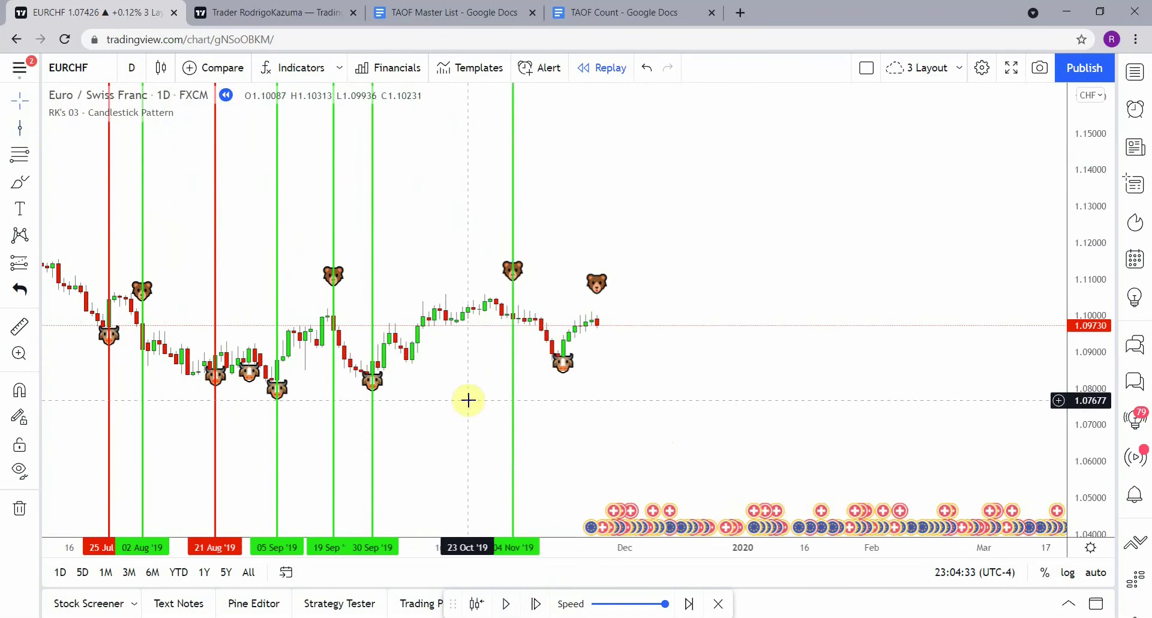
pyautogui.hotkey('shift', 'Right')
pyautogui.hotkey('shift', 'Right')
pyautogui.hotkey('shift', 'Right')
pyautogui.hotkey('shift', 'Right')
pyautogui.hotkey('shift', 'Right')
pyautogui.hotkey('shift', 'Right')
pyautogui.keyDown('shift'); pyautogui.click(436, 325); pyautogui.keyUp('shift')
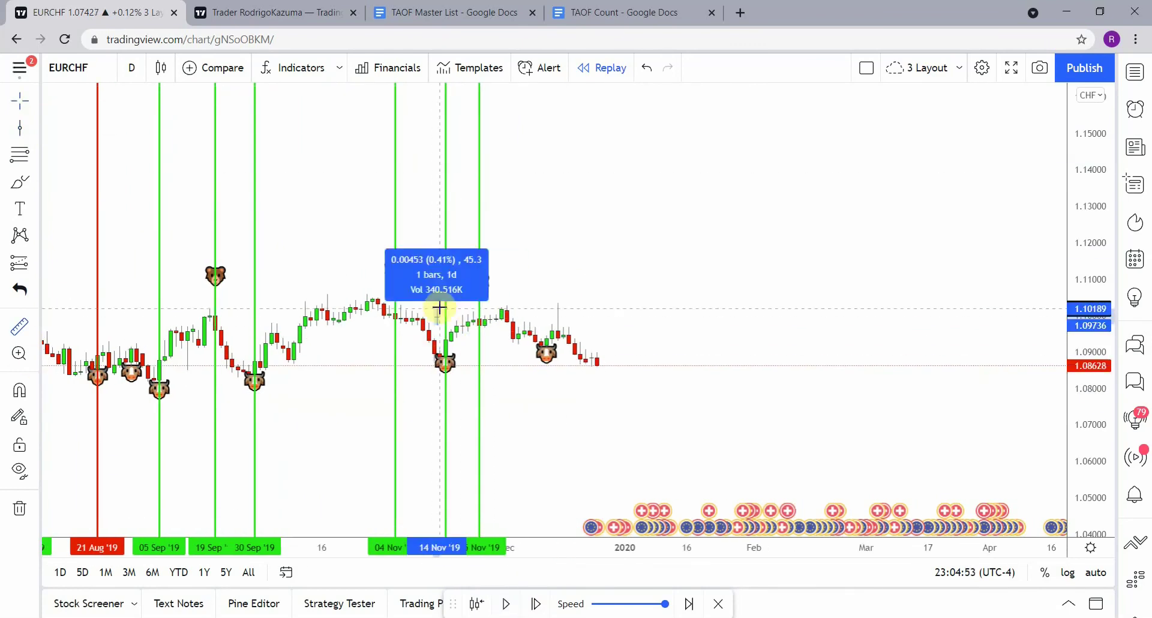
pyautogui.click(455, 393)
pyautogui.hotkey('shift', 'Right')
pyautogui.hotkey('shift', 'Right')
pyautogui.hotkey('shift', 'Right')
pyautogui.hotkey('shift', 'Right')
pyautogui.hotkey('shift', 'Right')
pyautogui.hotkey('shift', 'Right')
pyautogui.hotkey('shift', 'Right')
pyautogui.hotkey('shift', 'Right')
pyautogui.hotkey('shift', 'Right')
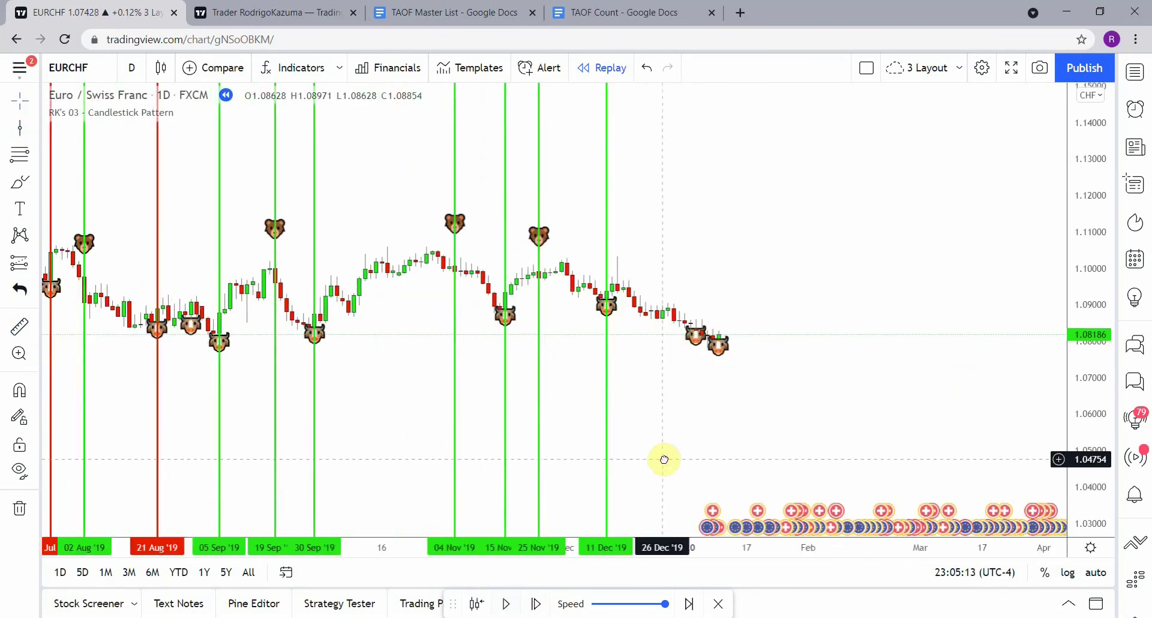
pyautogui.moveTo(664, 460); pyautogui.dragTo(632, 462)
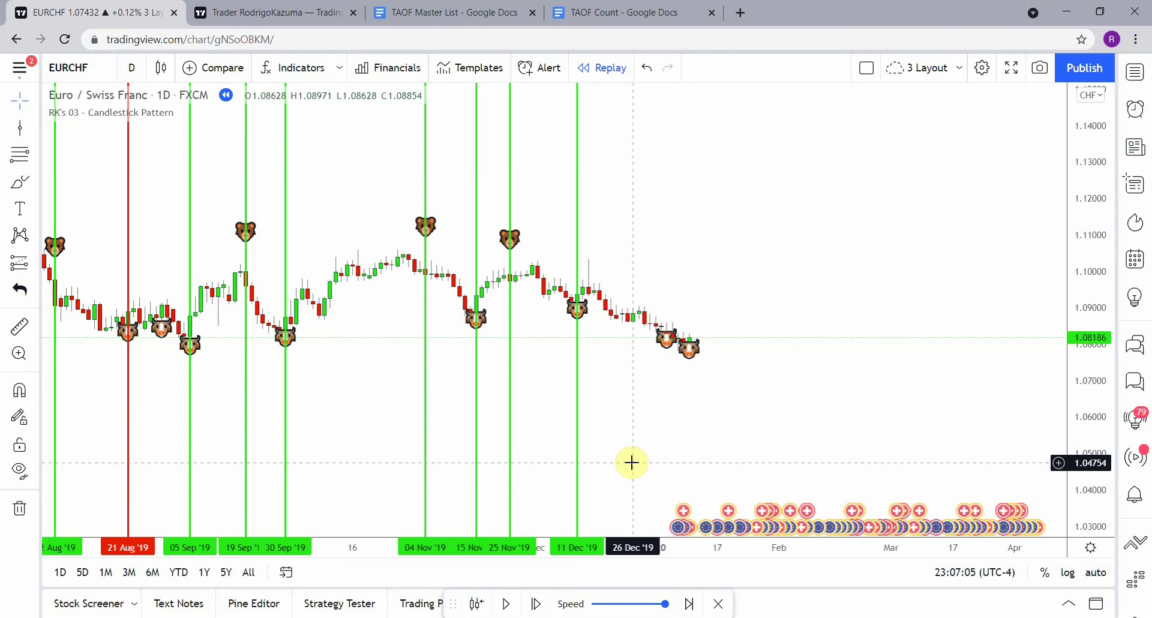
# Zoom out and stretch the time and price scales until all five red and many green 2019 lines fit
pyautogui.scroll(-3, 631, 463)
pyautogui.scroll(-3, 275, 438)
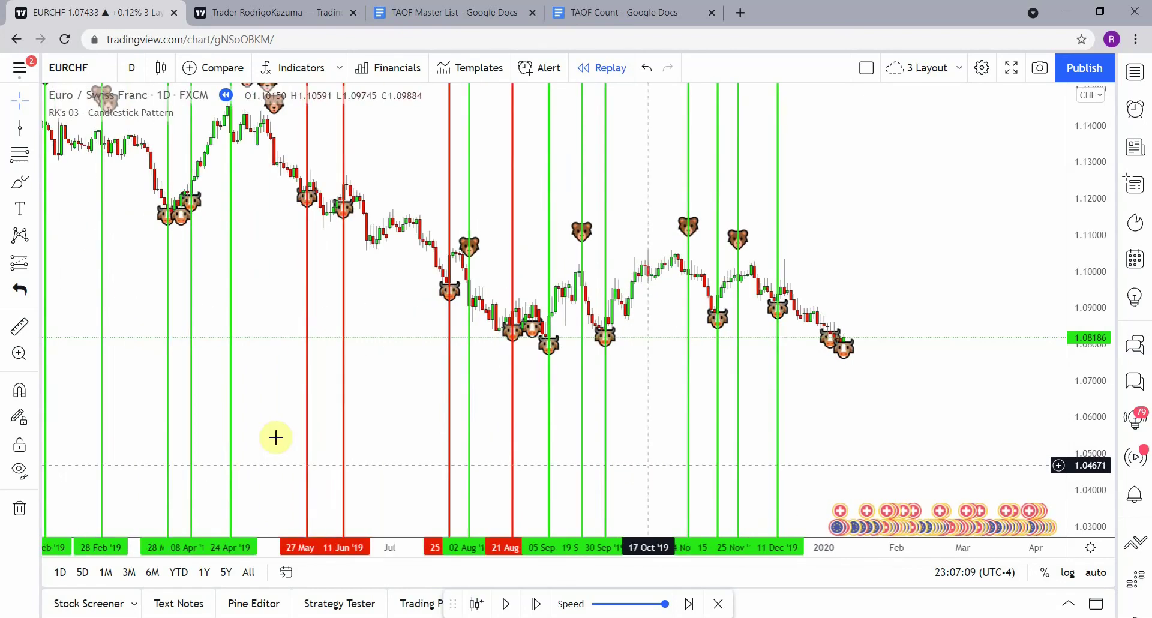
pyautogui.hscroll(-2, 839, 352)
pyautogui.hscroll(-3, 1116, 288)
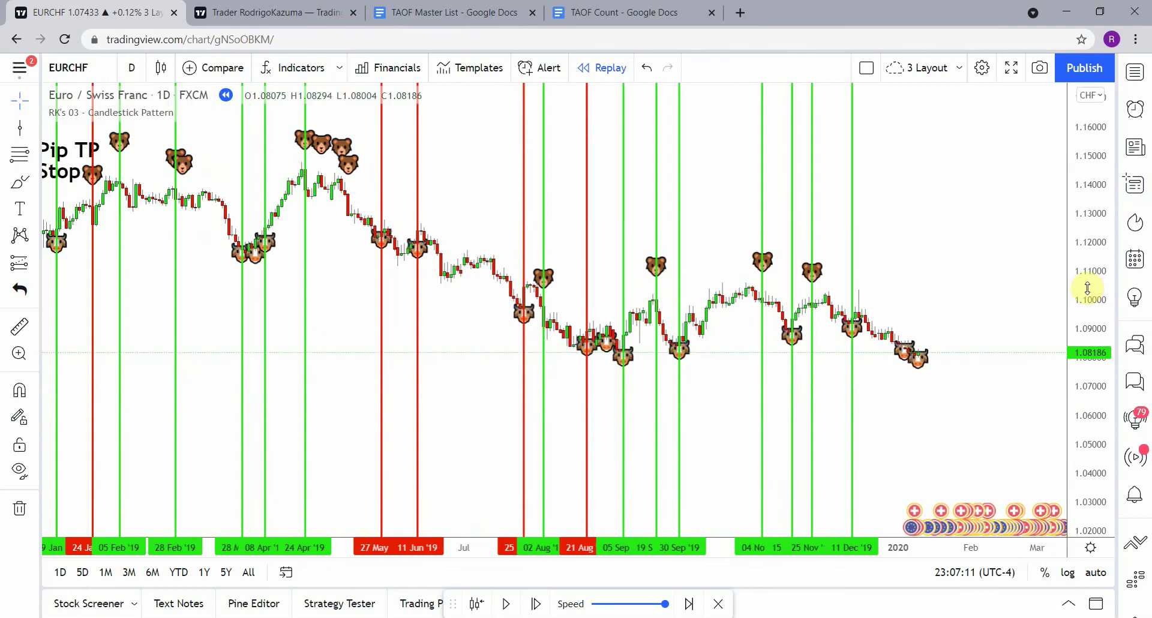
pyautogui.scroll(-2, 468, 414)
pyautogui.moveTo(428, 420); pyautogui.dragTo(516, 417)
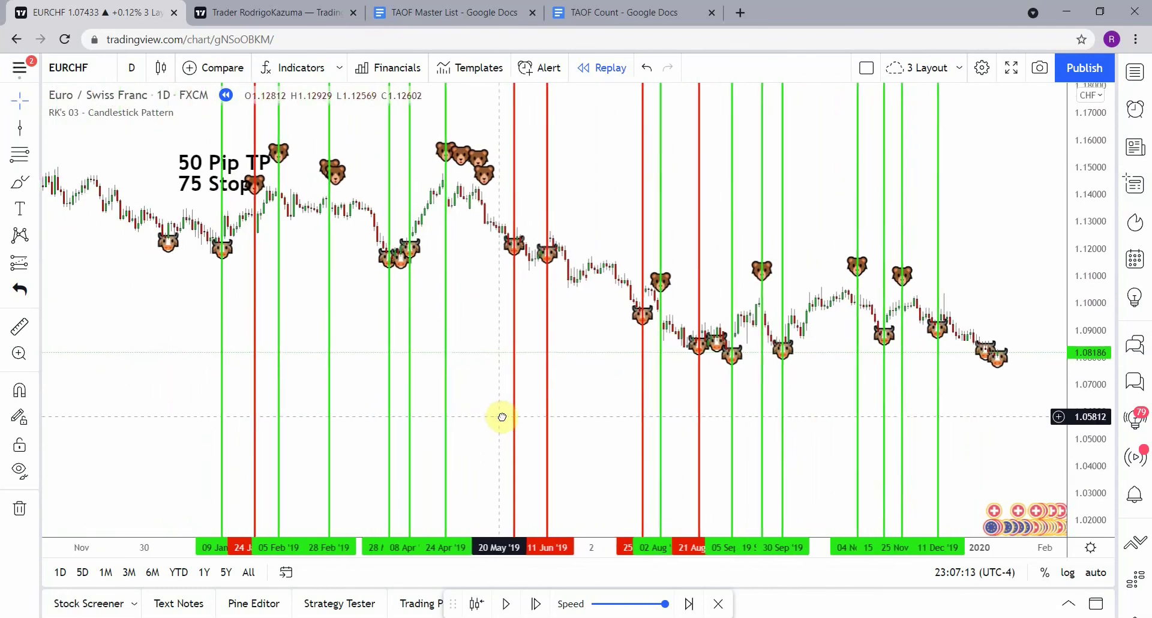
pyautogui.scroll(1, 510, 416)
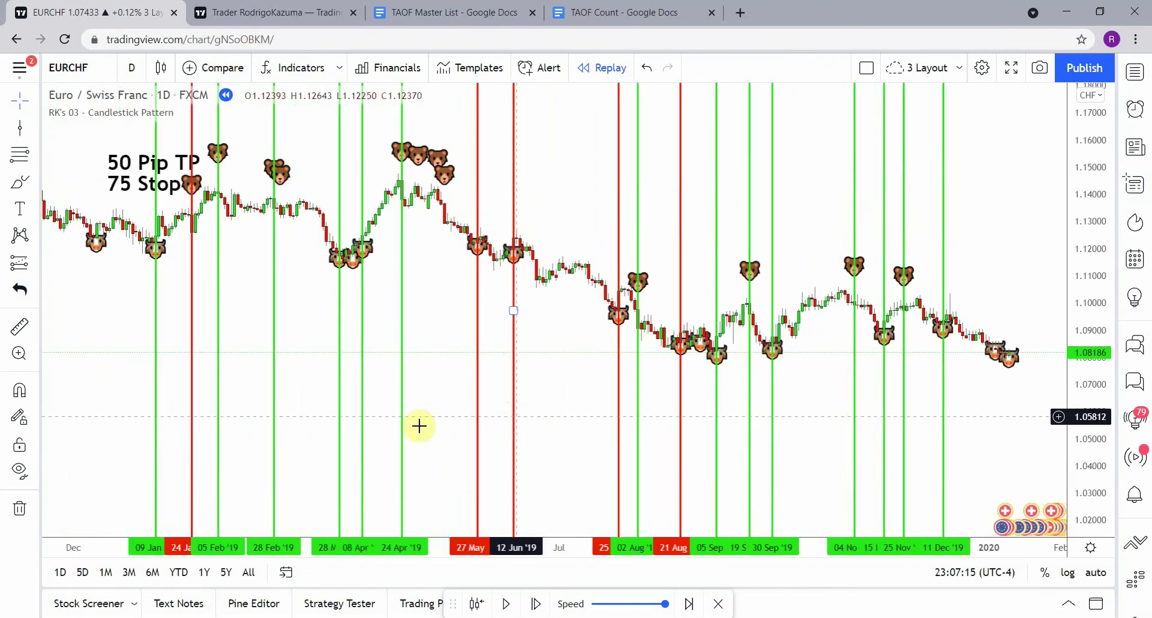
pyautogui.moveTo(432, 547); pyautogui.dragTo(384, 546)
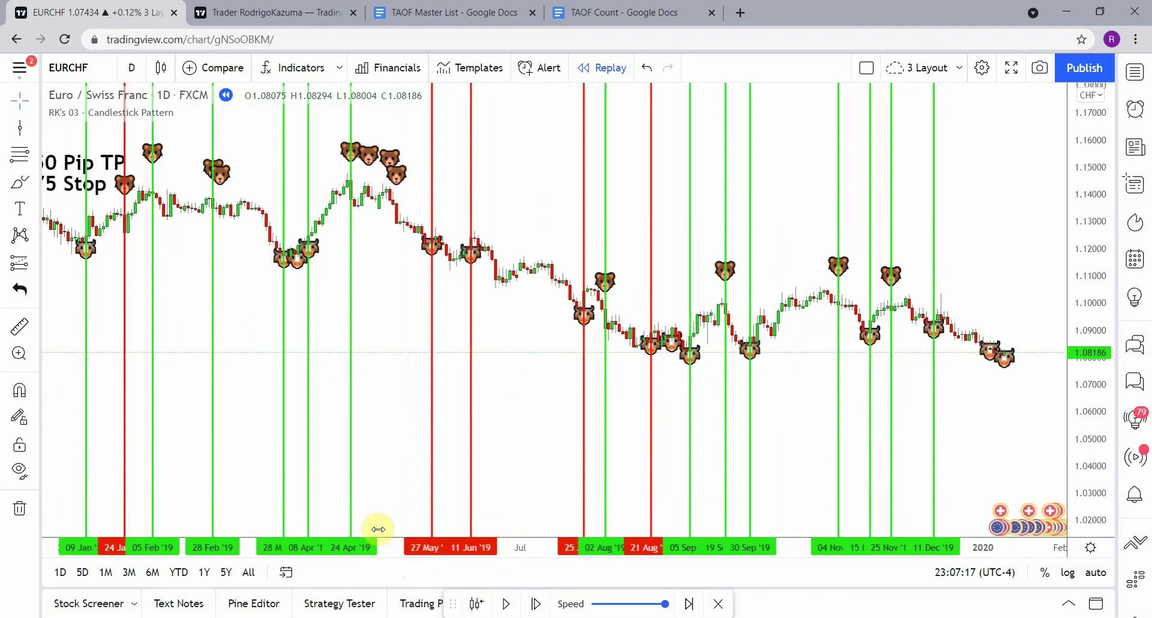
pyautogui.moveTo(432, 451); pyautogui.dragTo(477, 438)
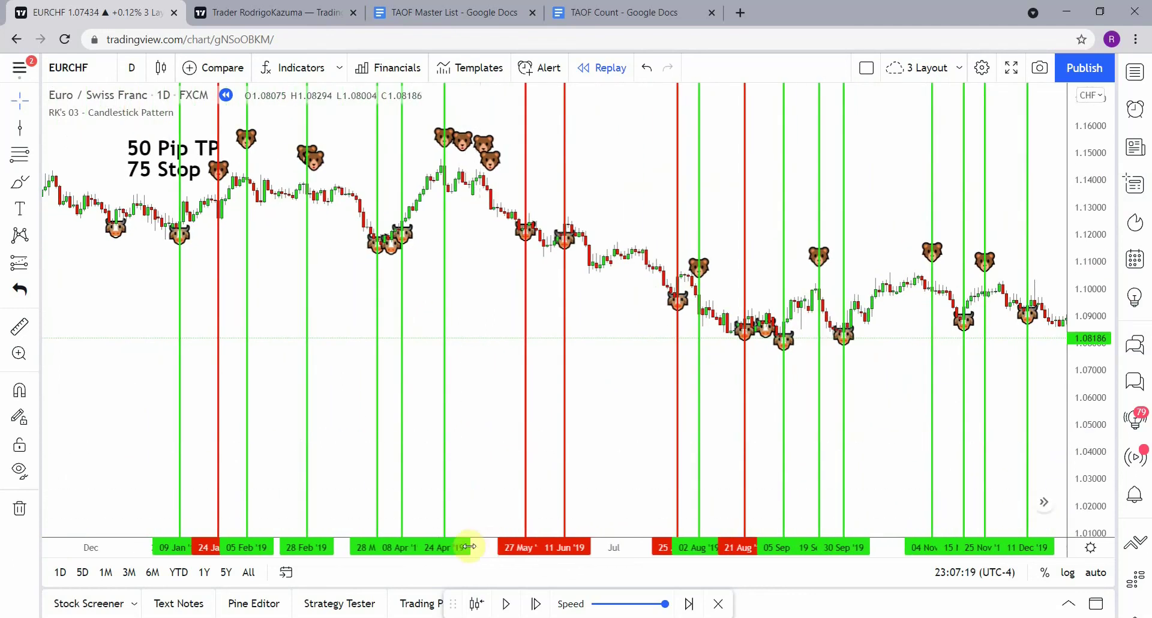
pyautogui.moveTo(474, 546); pyautogui.dragTo(498, 546)
pyautogui.moveTo(471, 425); pyautogui.dragTo(471, 435)
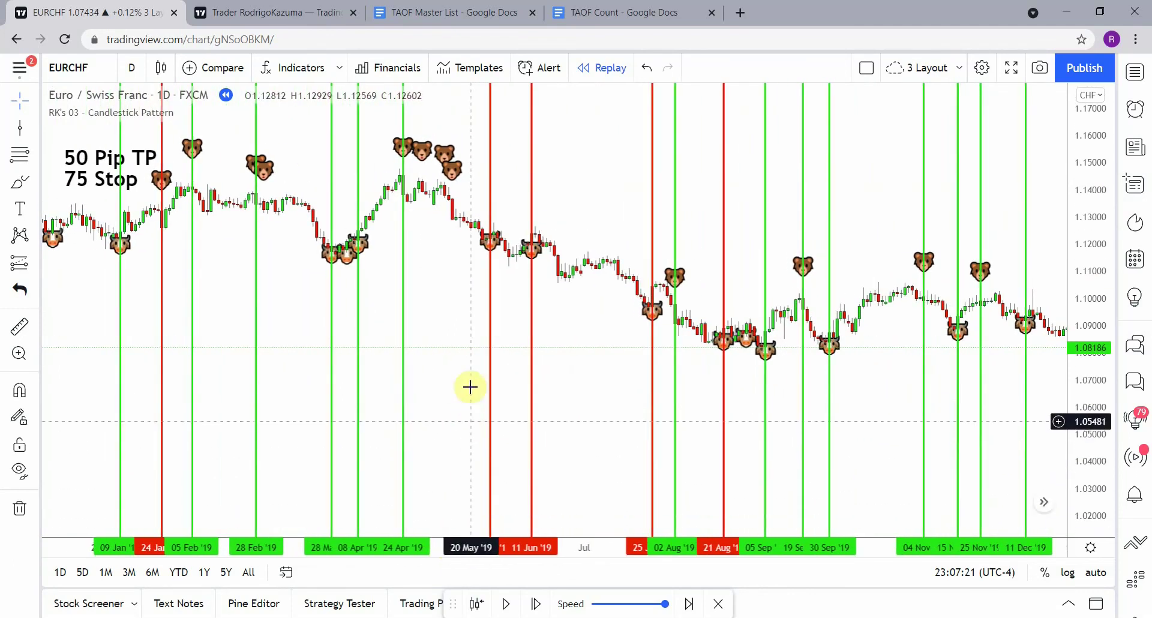